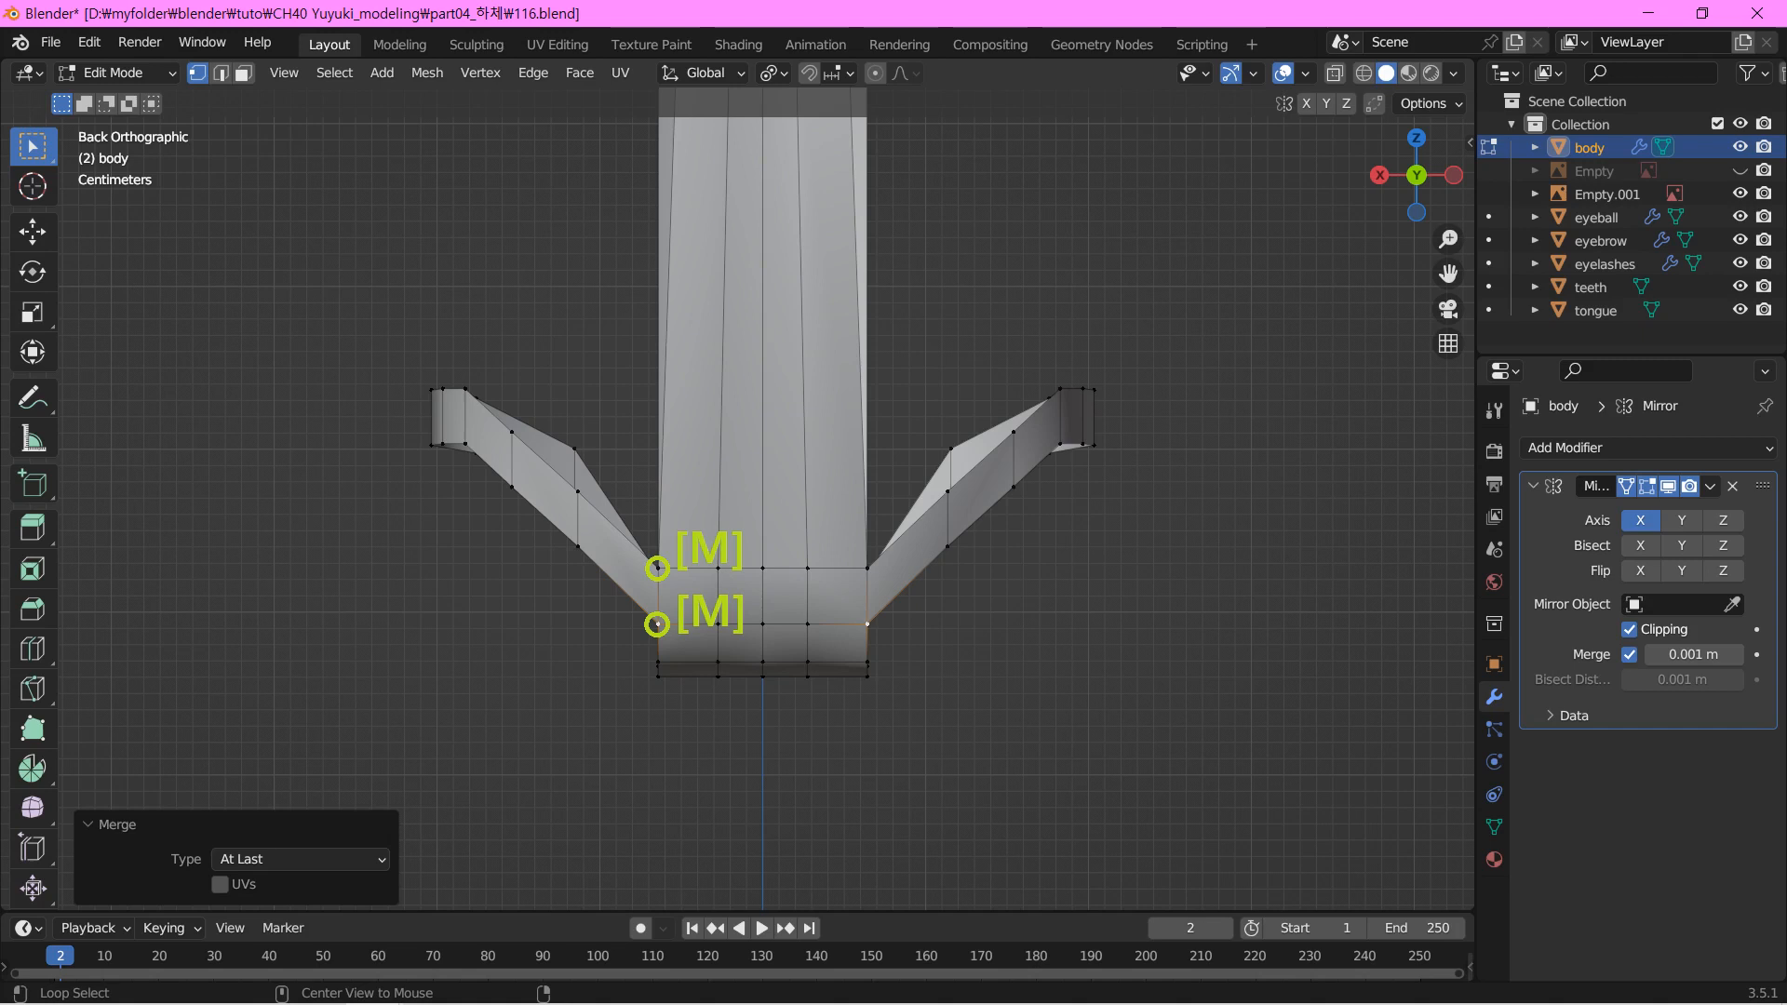
# Fill the open gap between the waist and the pelvis strip with faces across the front, side and back
pyautogui.moveTo(657, 624); pyautogui.dragTo(786, 785, button='middle')
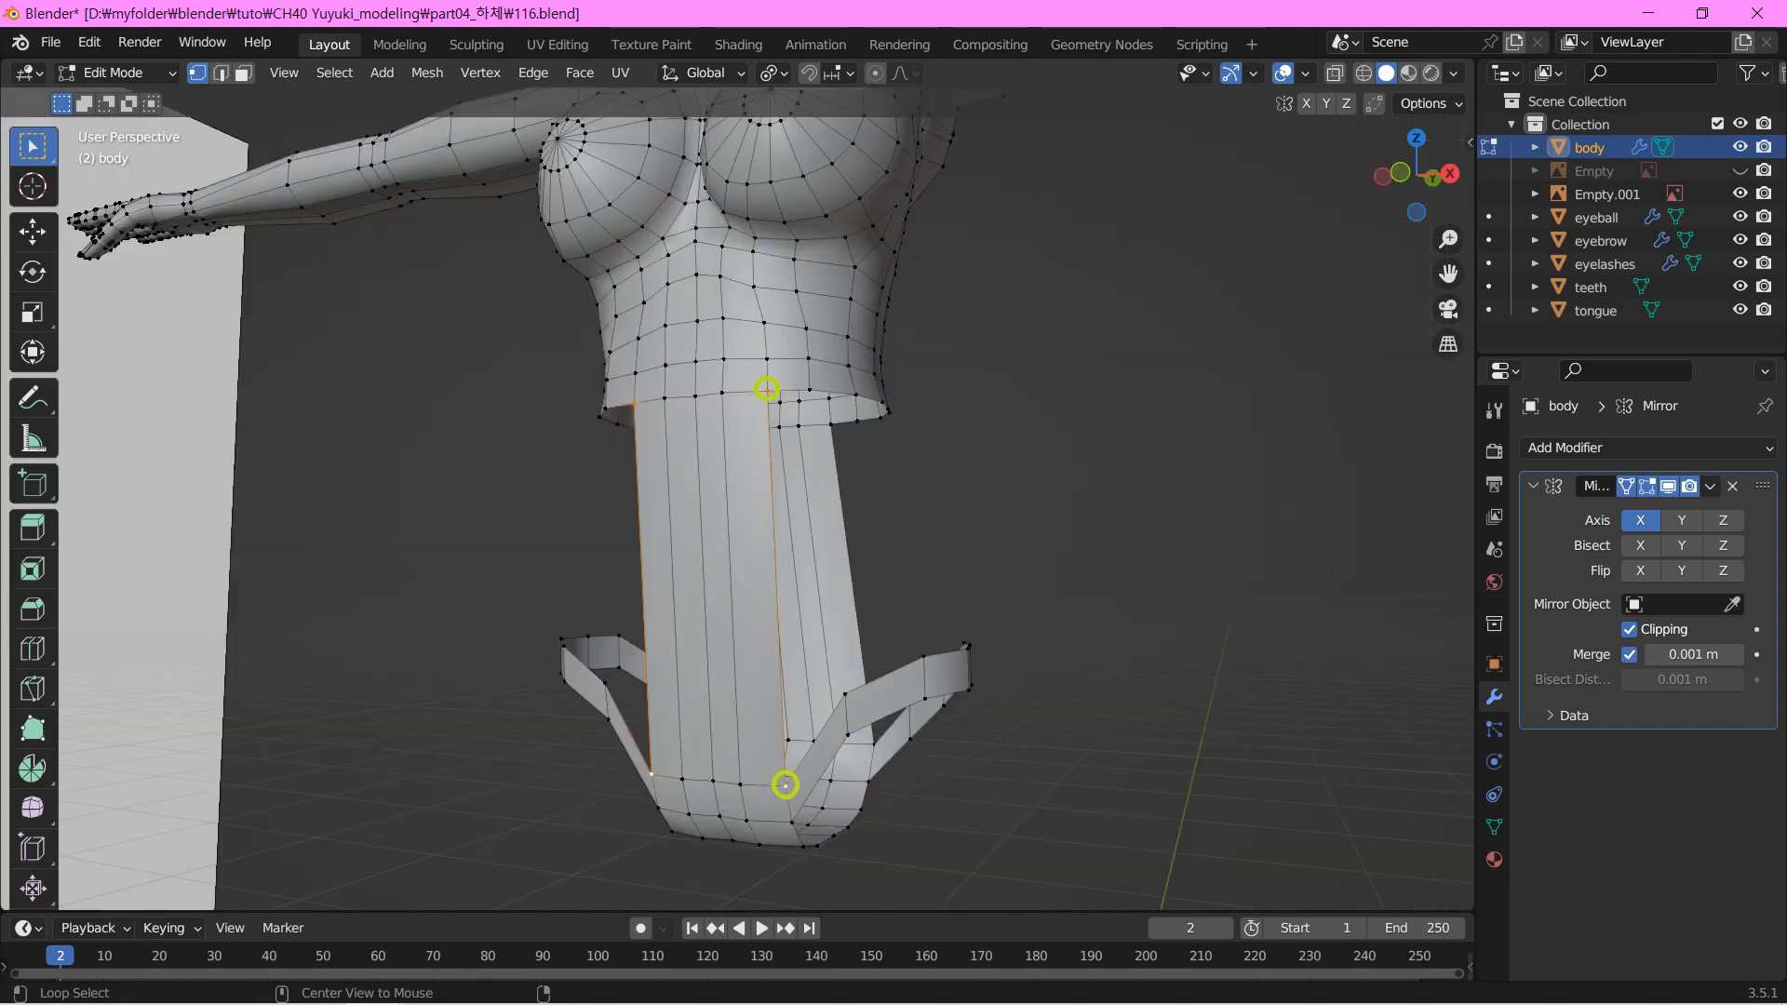
pyautogui.press('f')
pyautogui.press('f')
pyautogui.press('f')
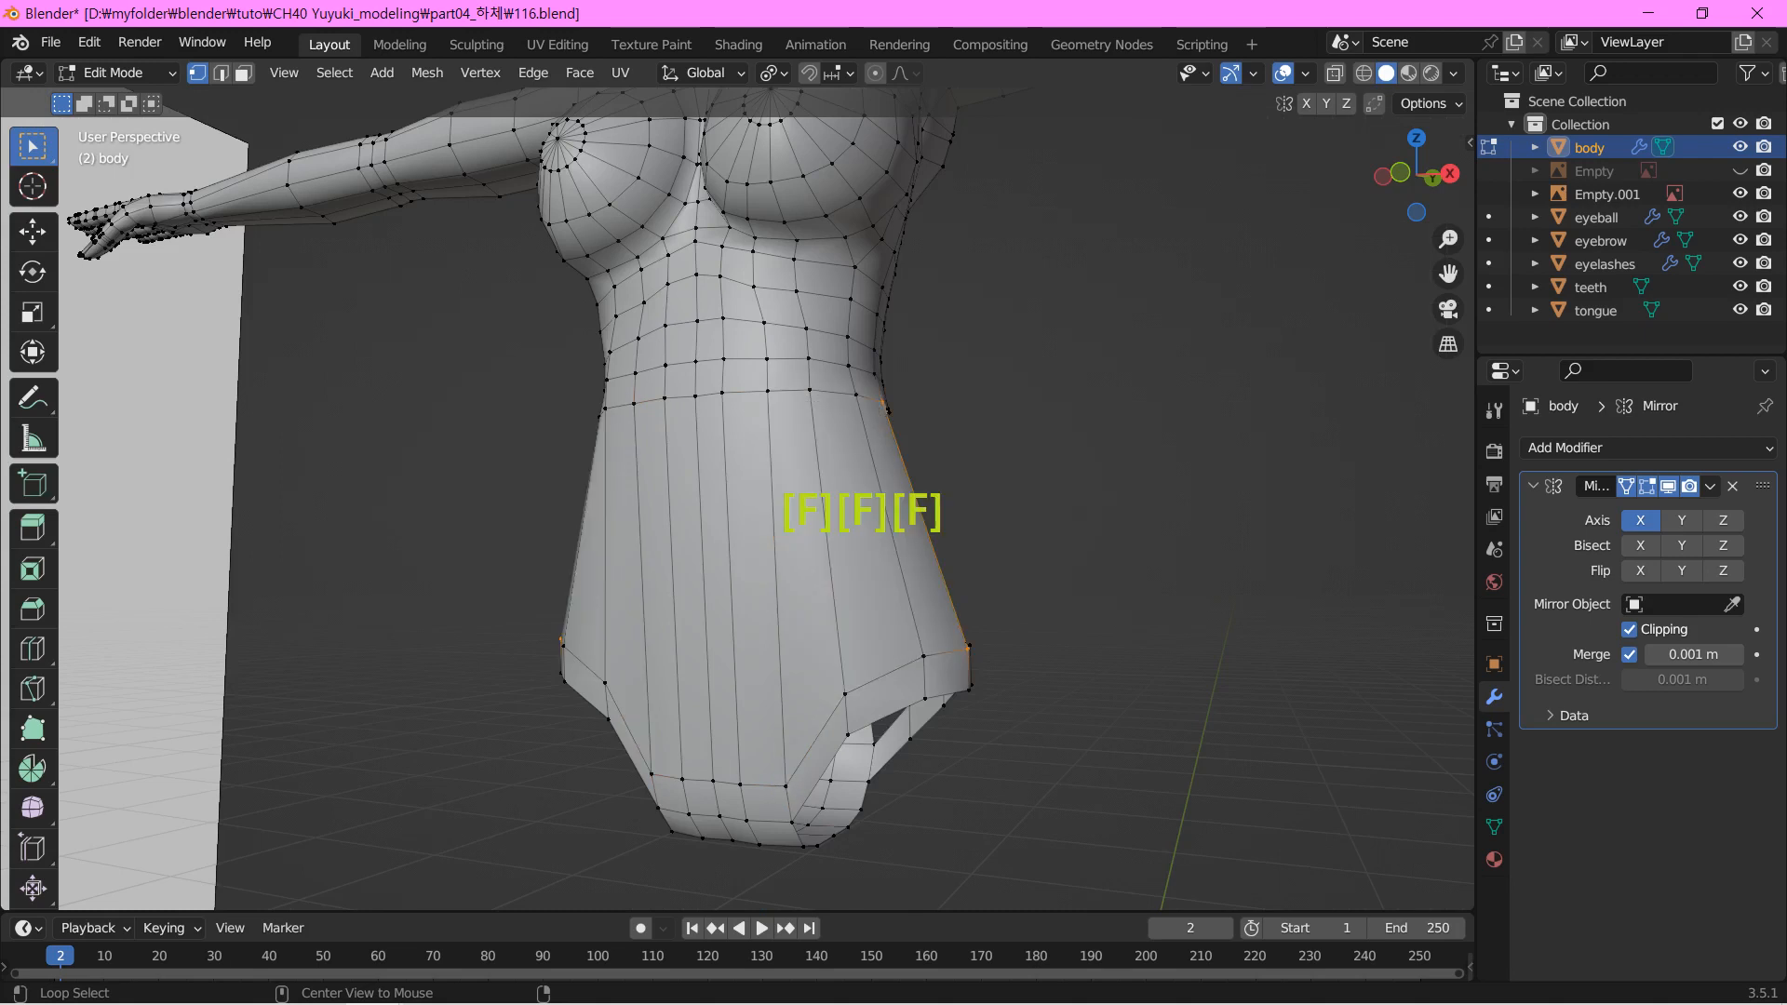
pyautogui.moveTo(838, 540); pyautogui.dragTo(614, 549, button='middle')
pyautogui.press('f')
pyautogui.press('f')
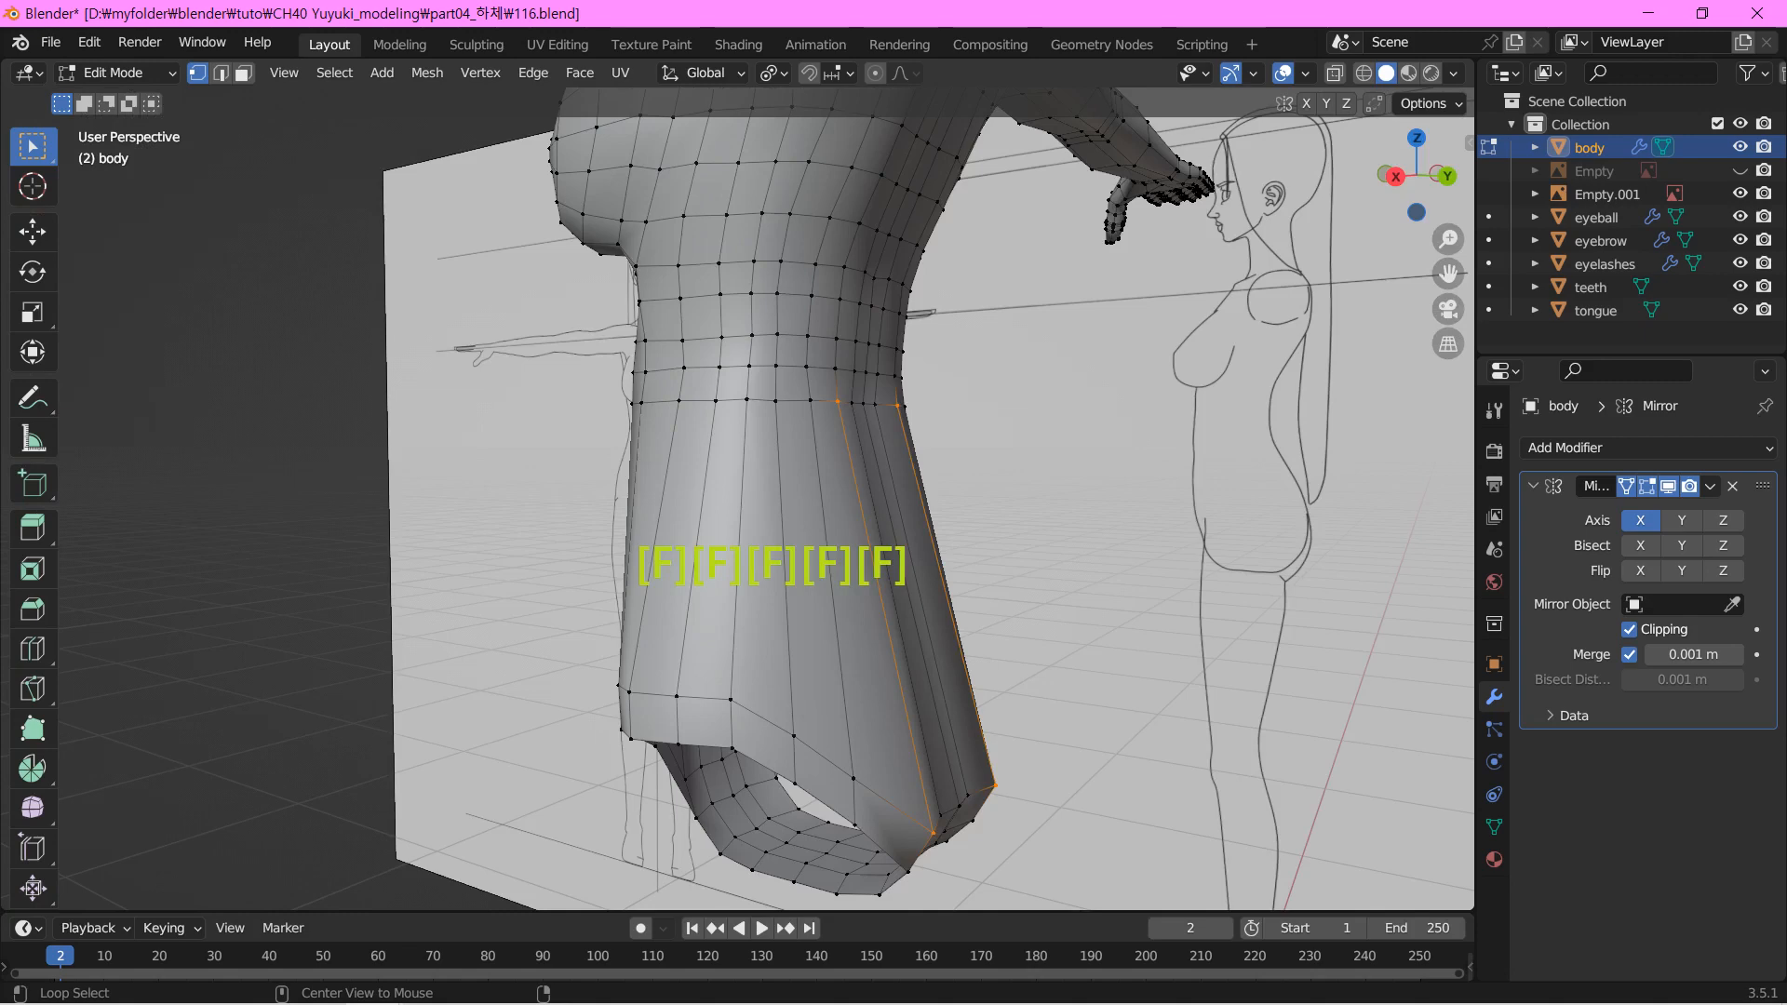
# Add horizontal loop cuts across the stretched hip faces and across the long thigh faces
pyautogui.hotkey('ctrl', 'r')
pyautogui.click(726, 564)
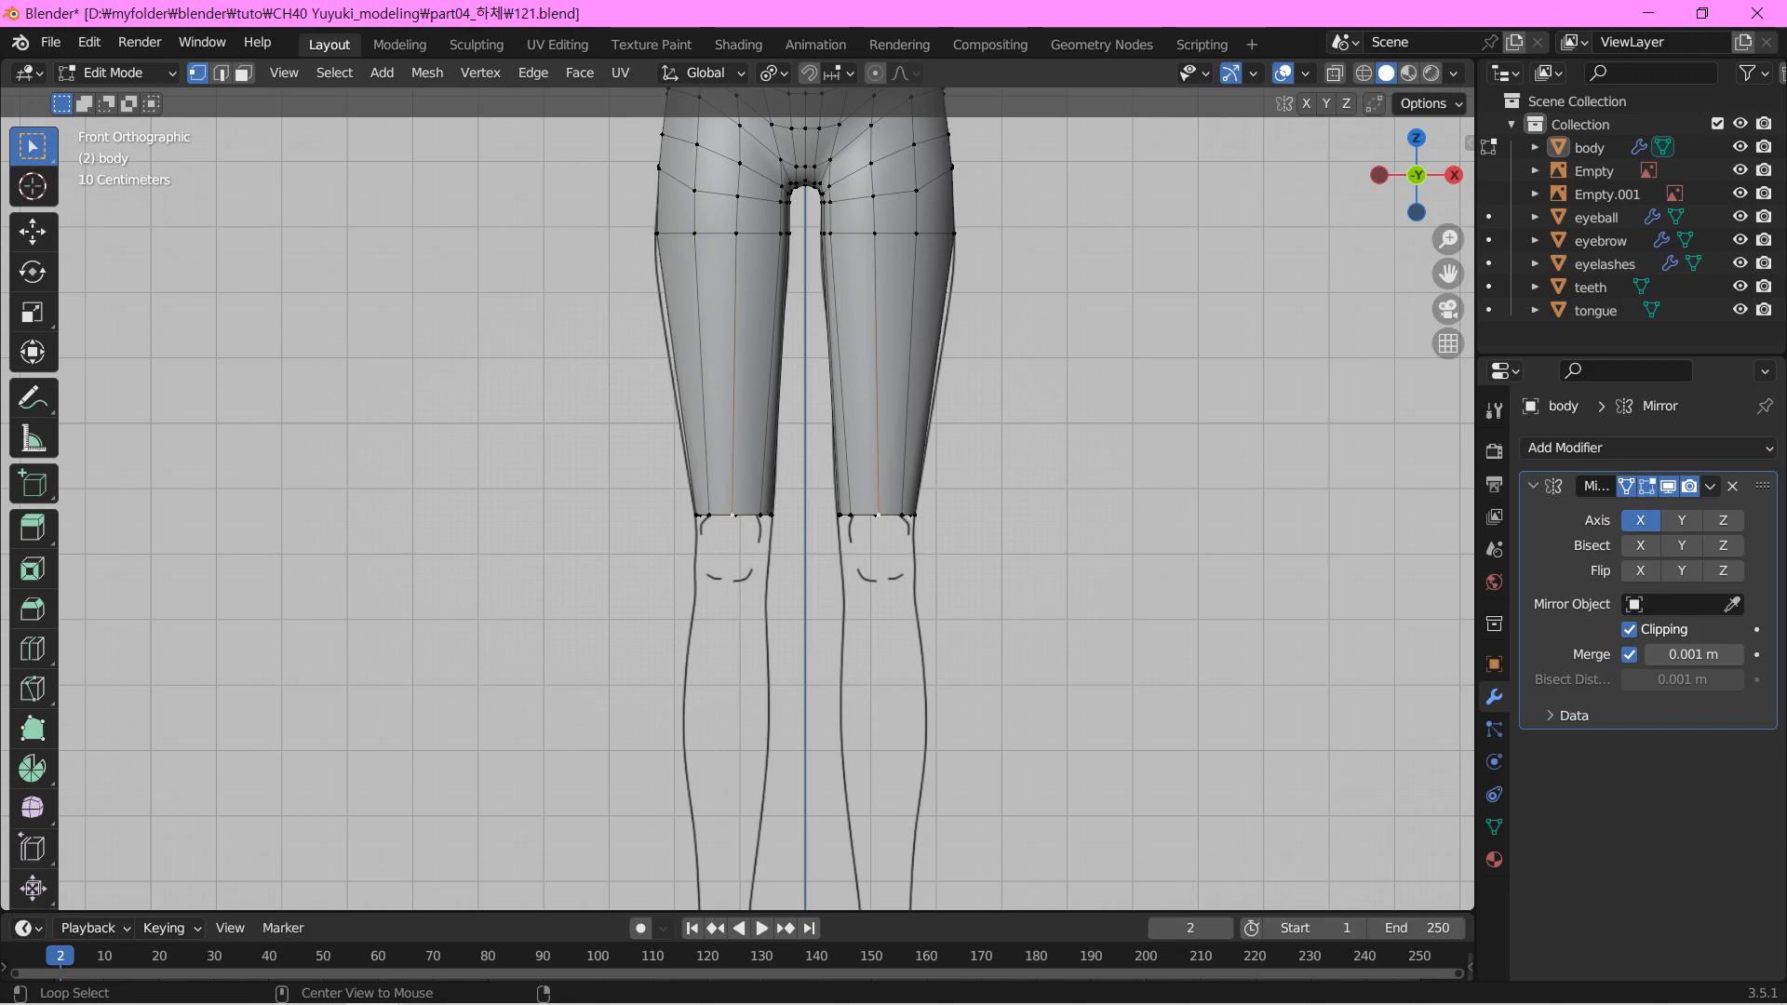
pyautogui.hotkey('ctrl', 'r')
pyautogui.click(875, 321)
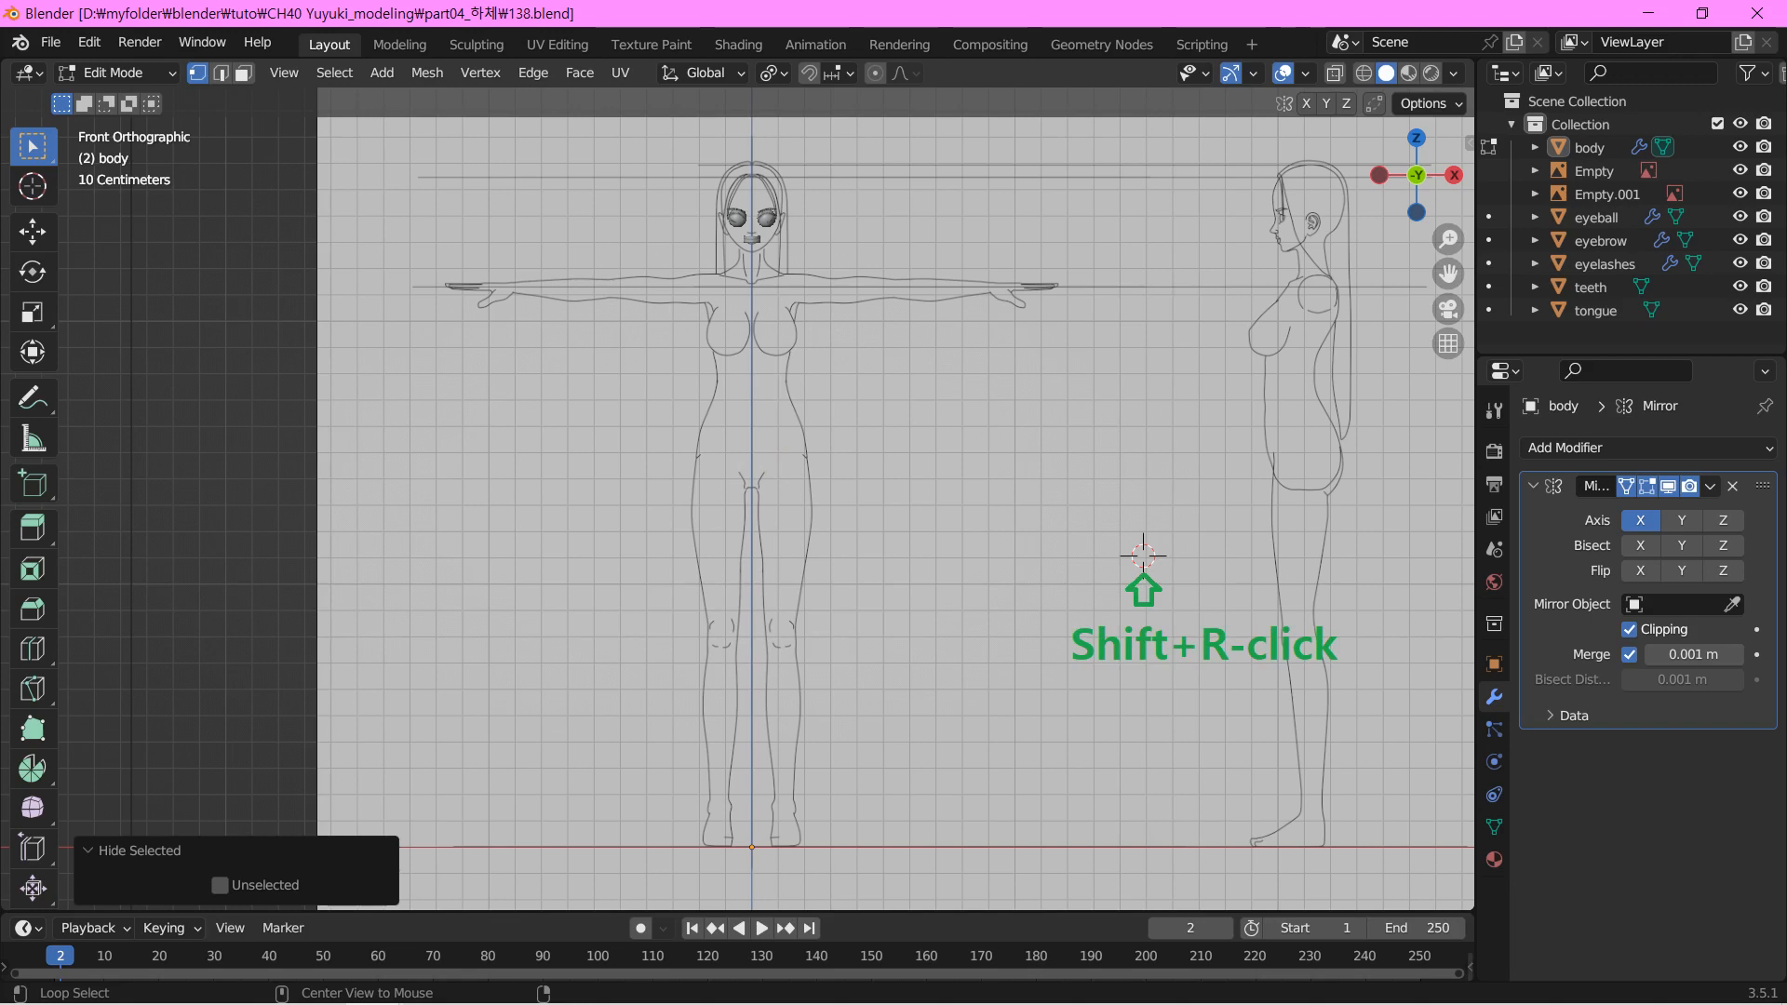
# Add a cylinder mesh at the 3D cursor and delete its end cap with Only Faces
pyautogui.click(382, 73)
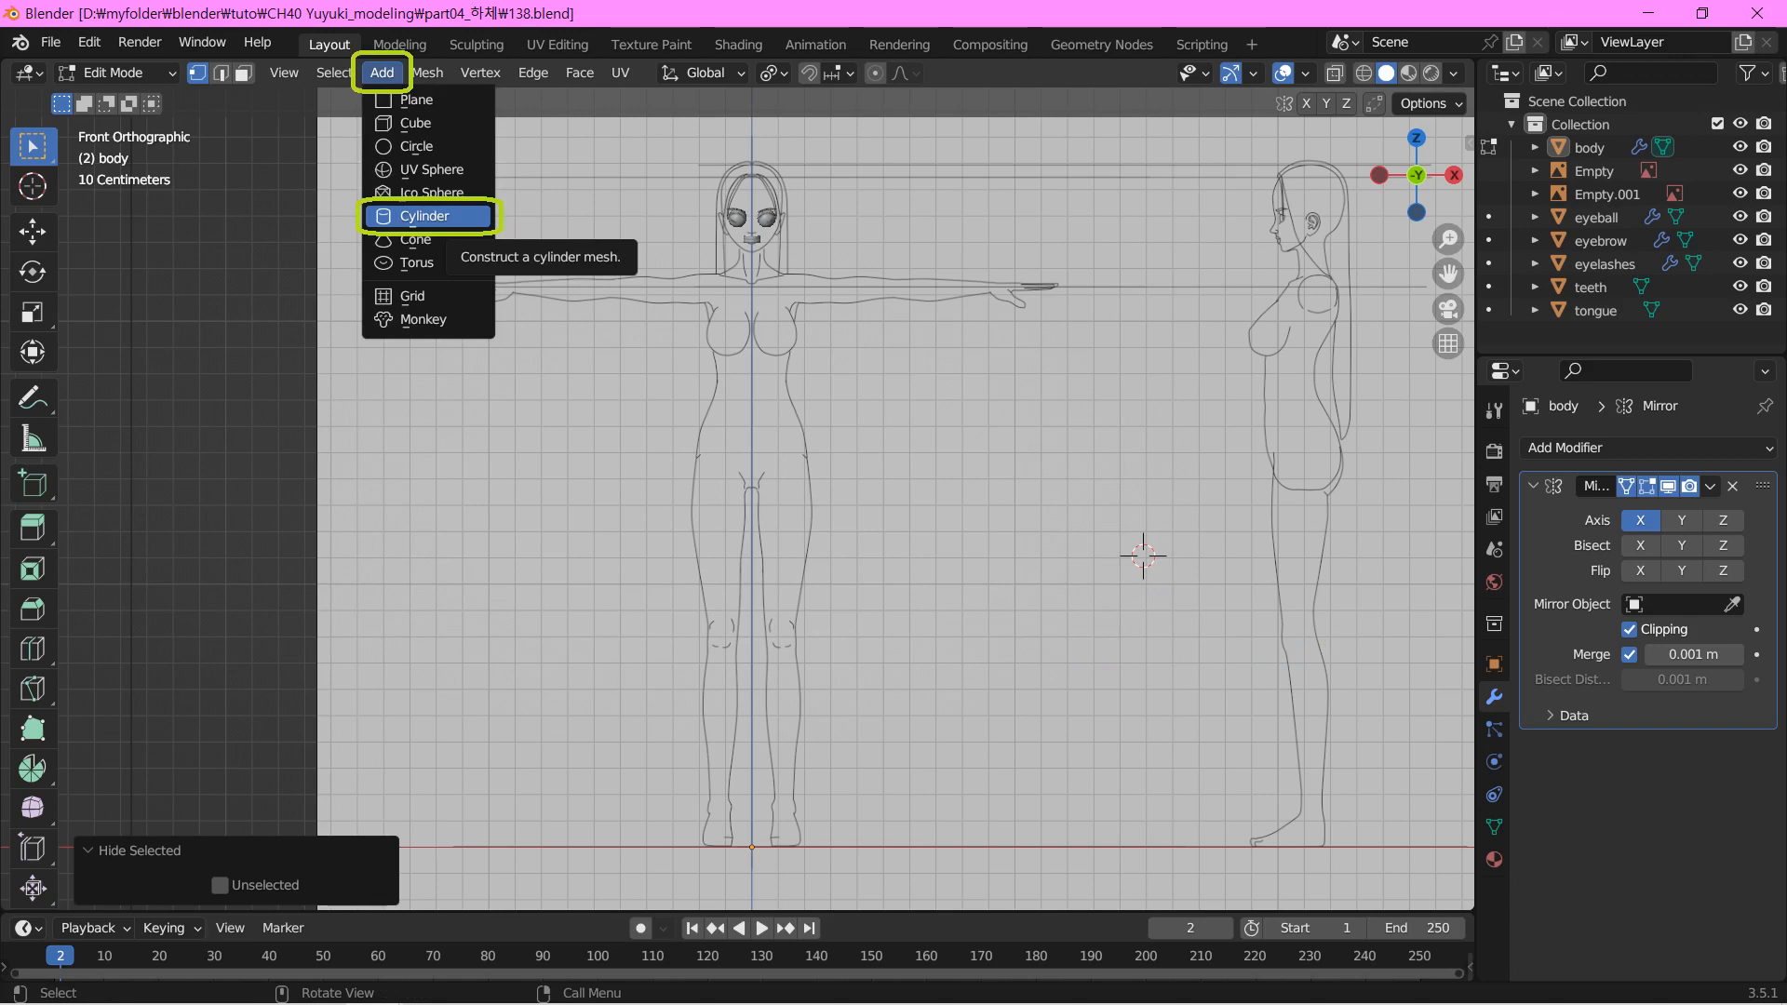
pyautogui.click(425, 215)
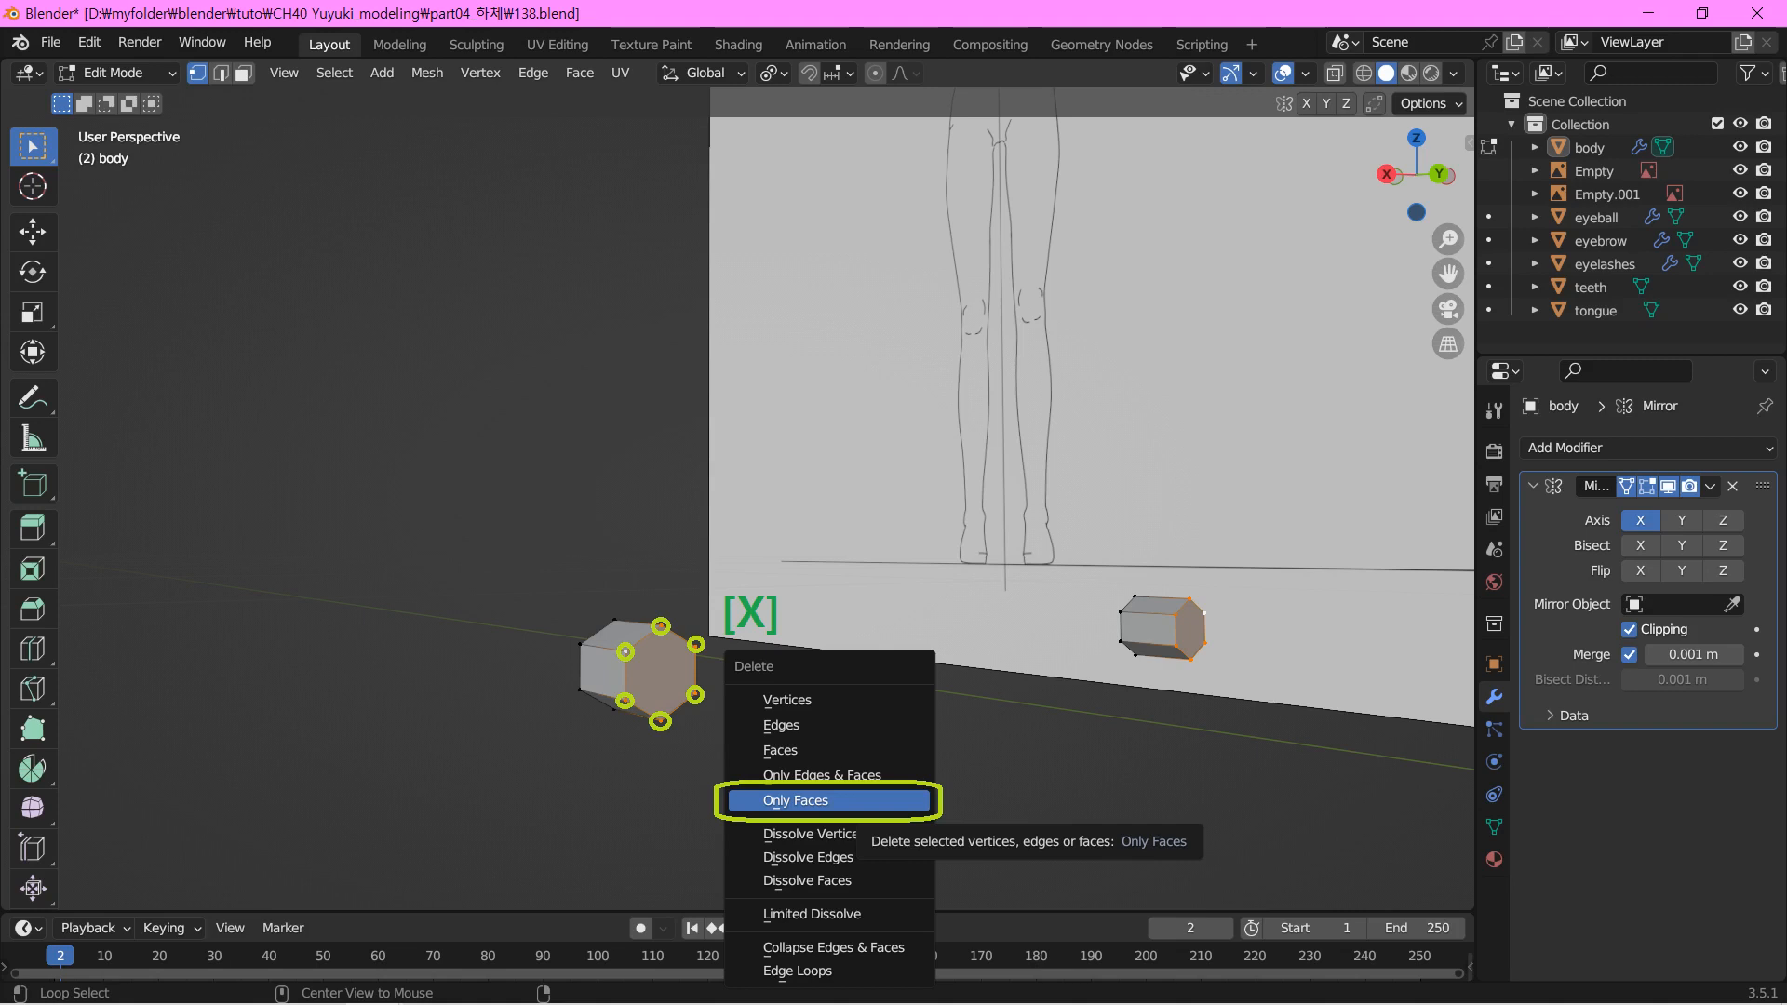
pyautogui.click(795, 801)
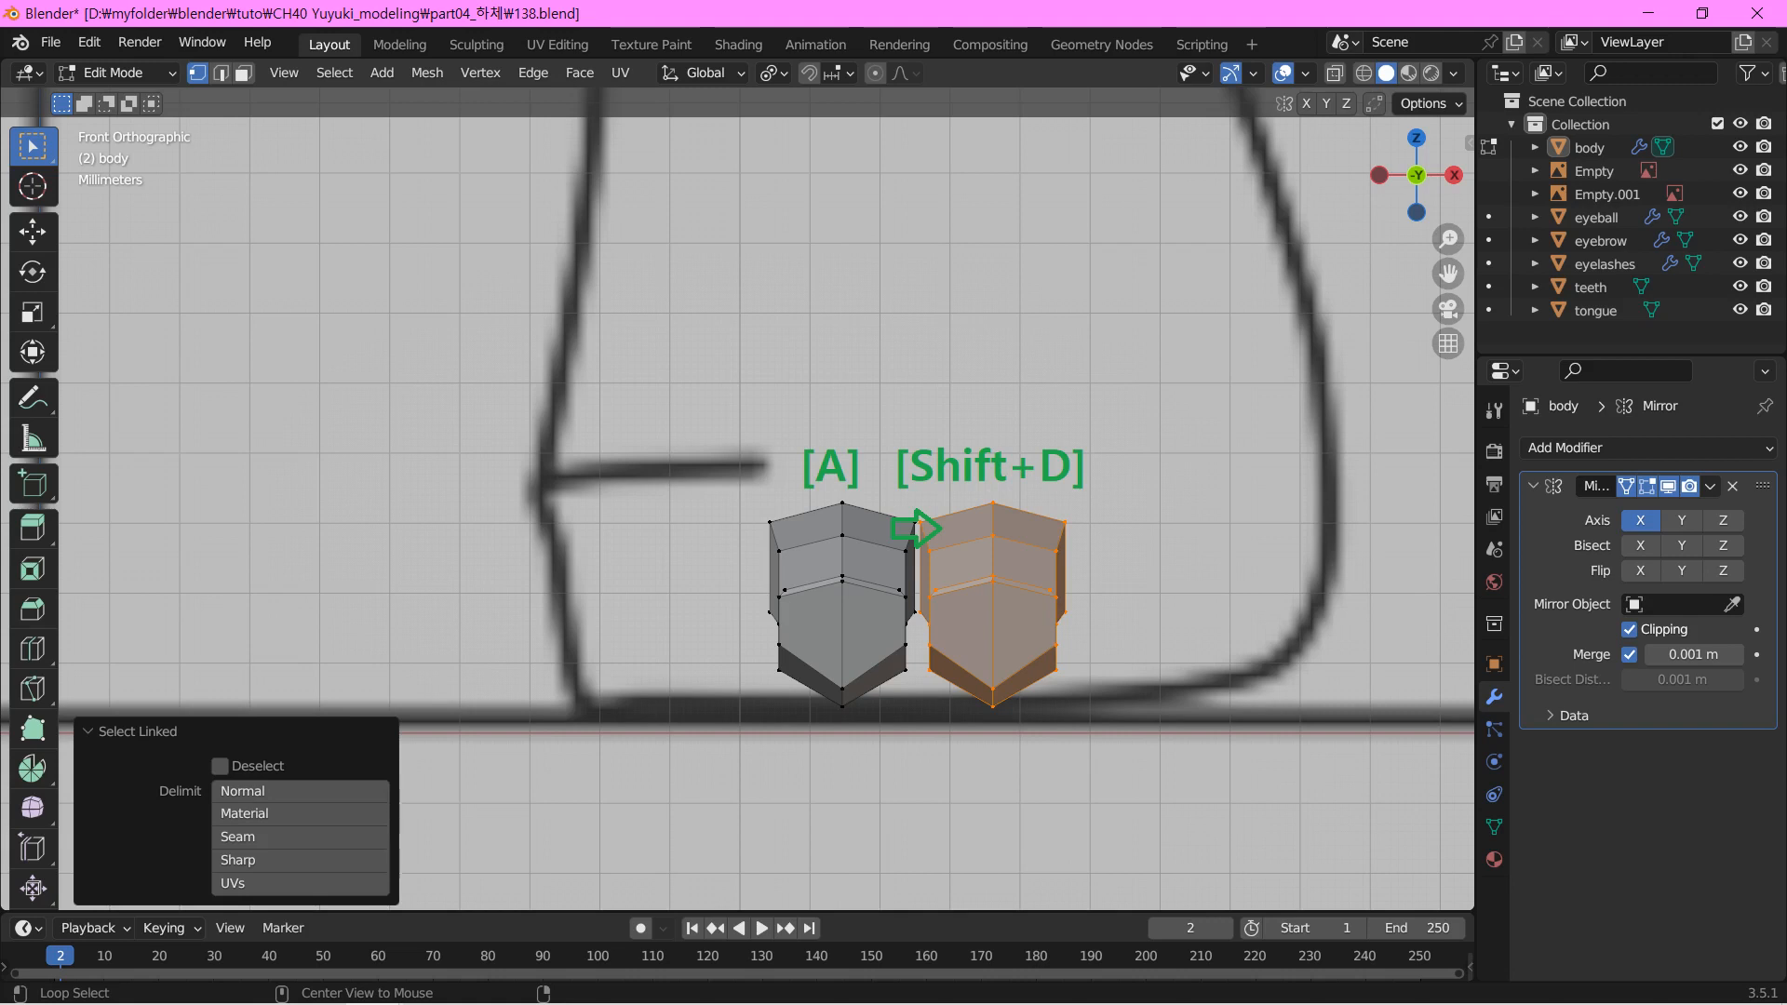
# Resize the copied toe beside the original and duplicate another linked toe to complete the row
pyautogui.press('s')
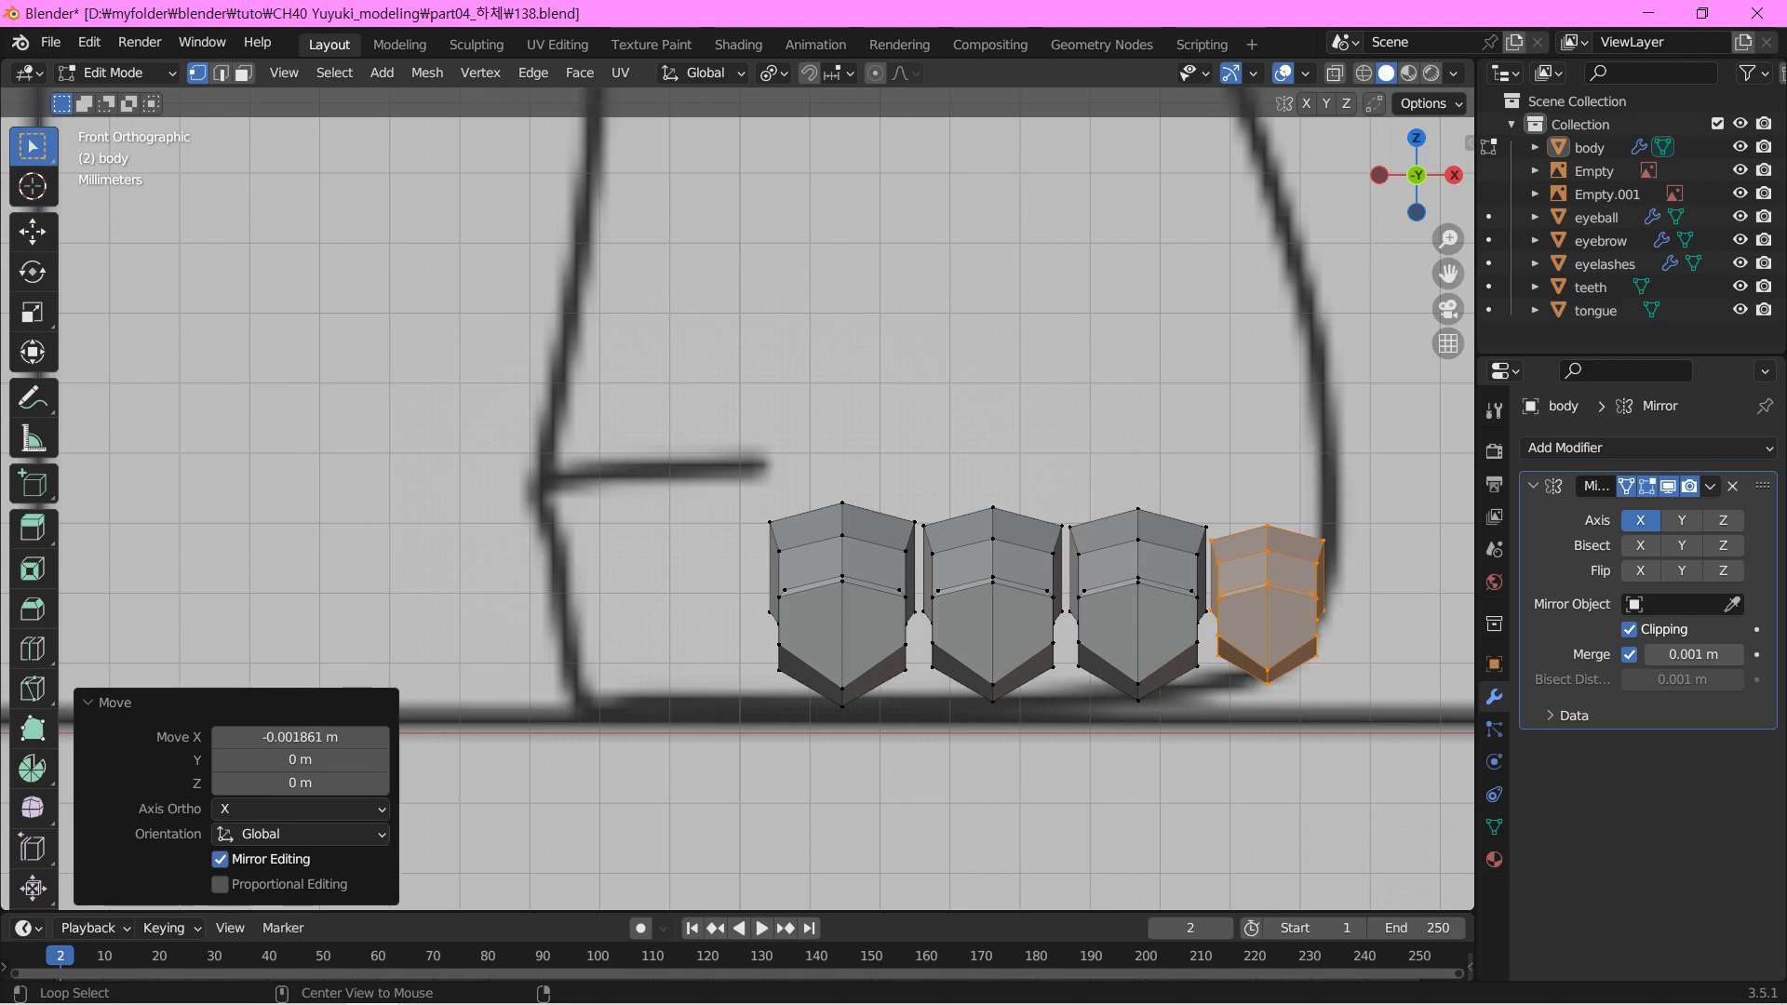
pyautogui.press('l')
pyautogui.hotkey('shift', 'd')
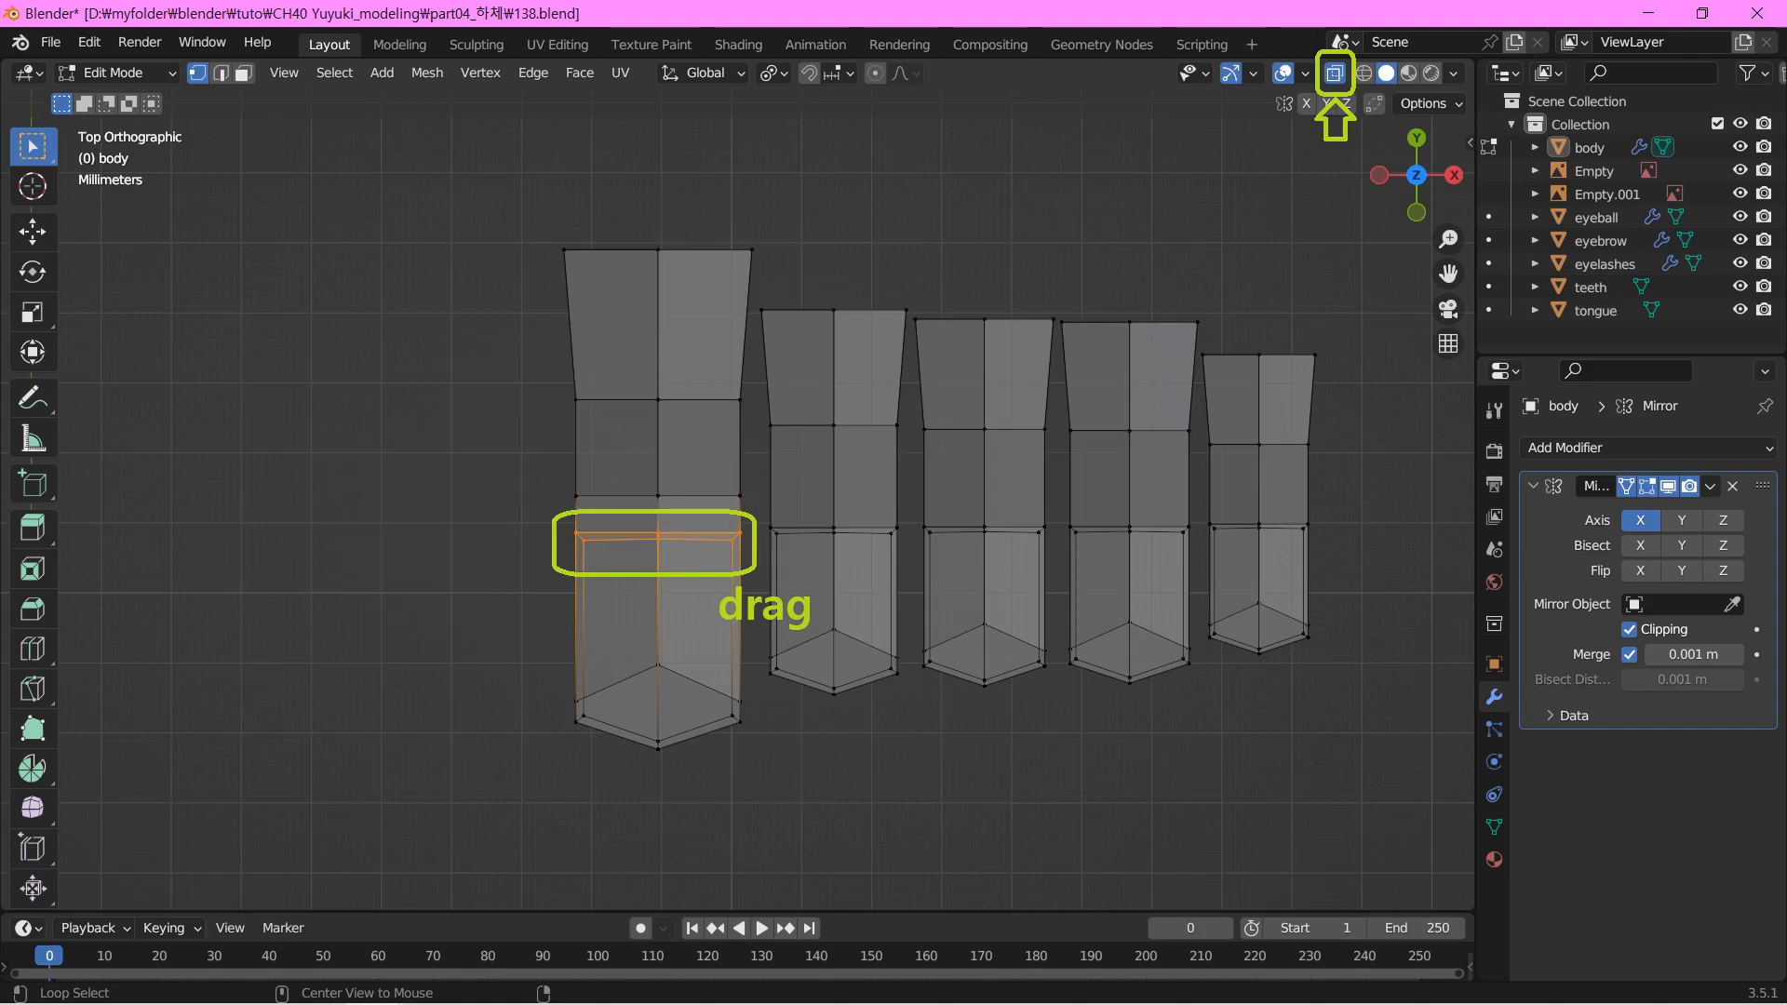
# Widen the big toe along X at the base of its nail and narrow its rear end along X
pyautogui.press('s')
pyautogui.press('x')
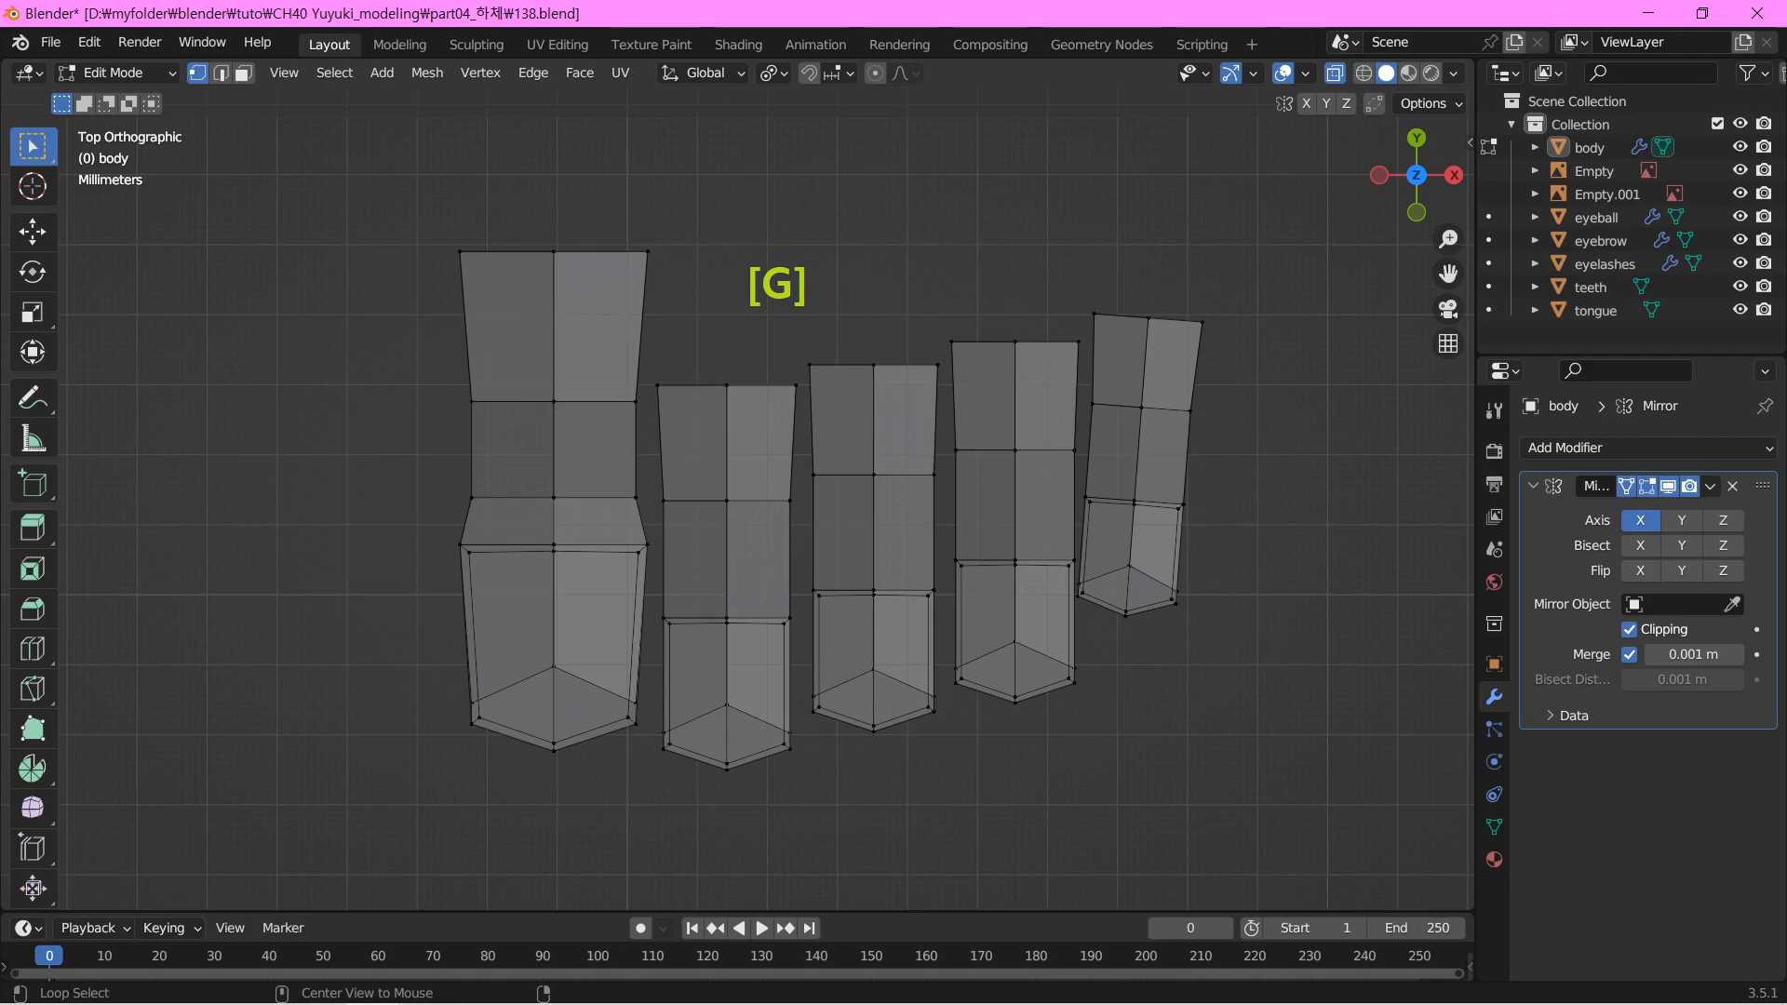
pyautogui.moveTo(440, 228); pyautogui.dragTo(661, 270)
pyautogui.press('x')
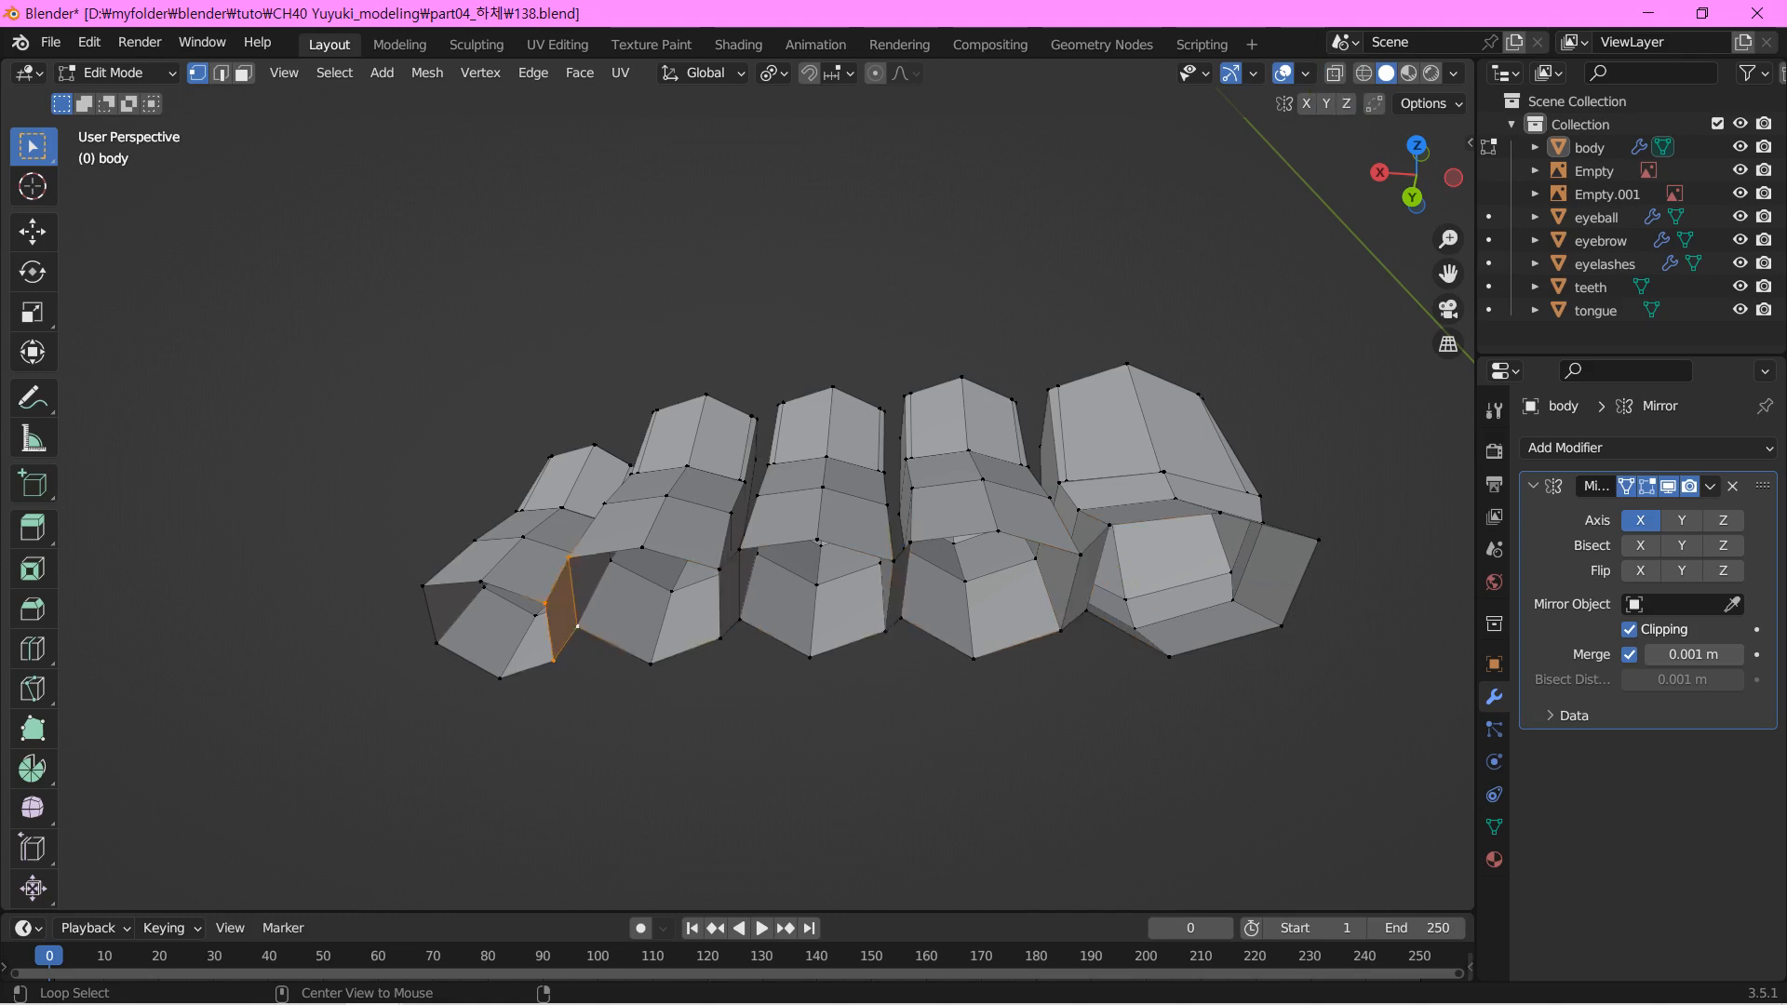
# Extend the toes backward from their open edge loop and merge the facing rear corners of the first two toes At Center
pyautogui.press('2')
pyautogui.keyDown('alt'); pyautogui.click(608, 553); pyautogui.keyUp('alt')
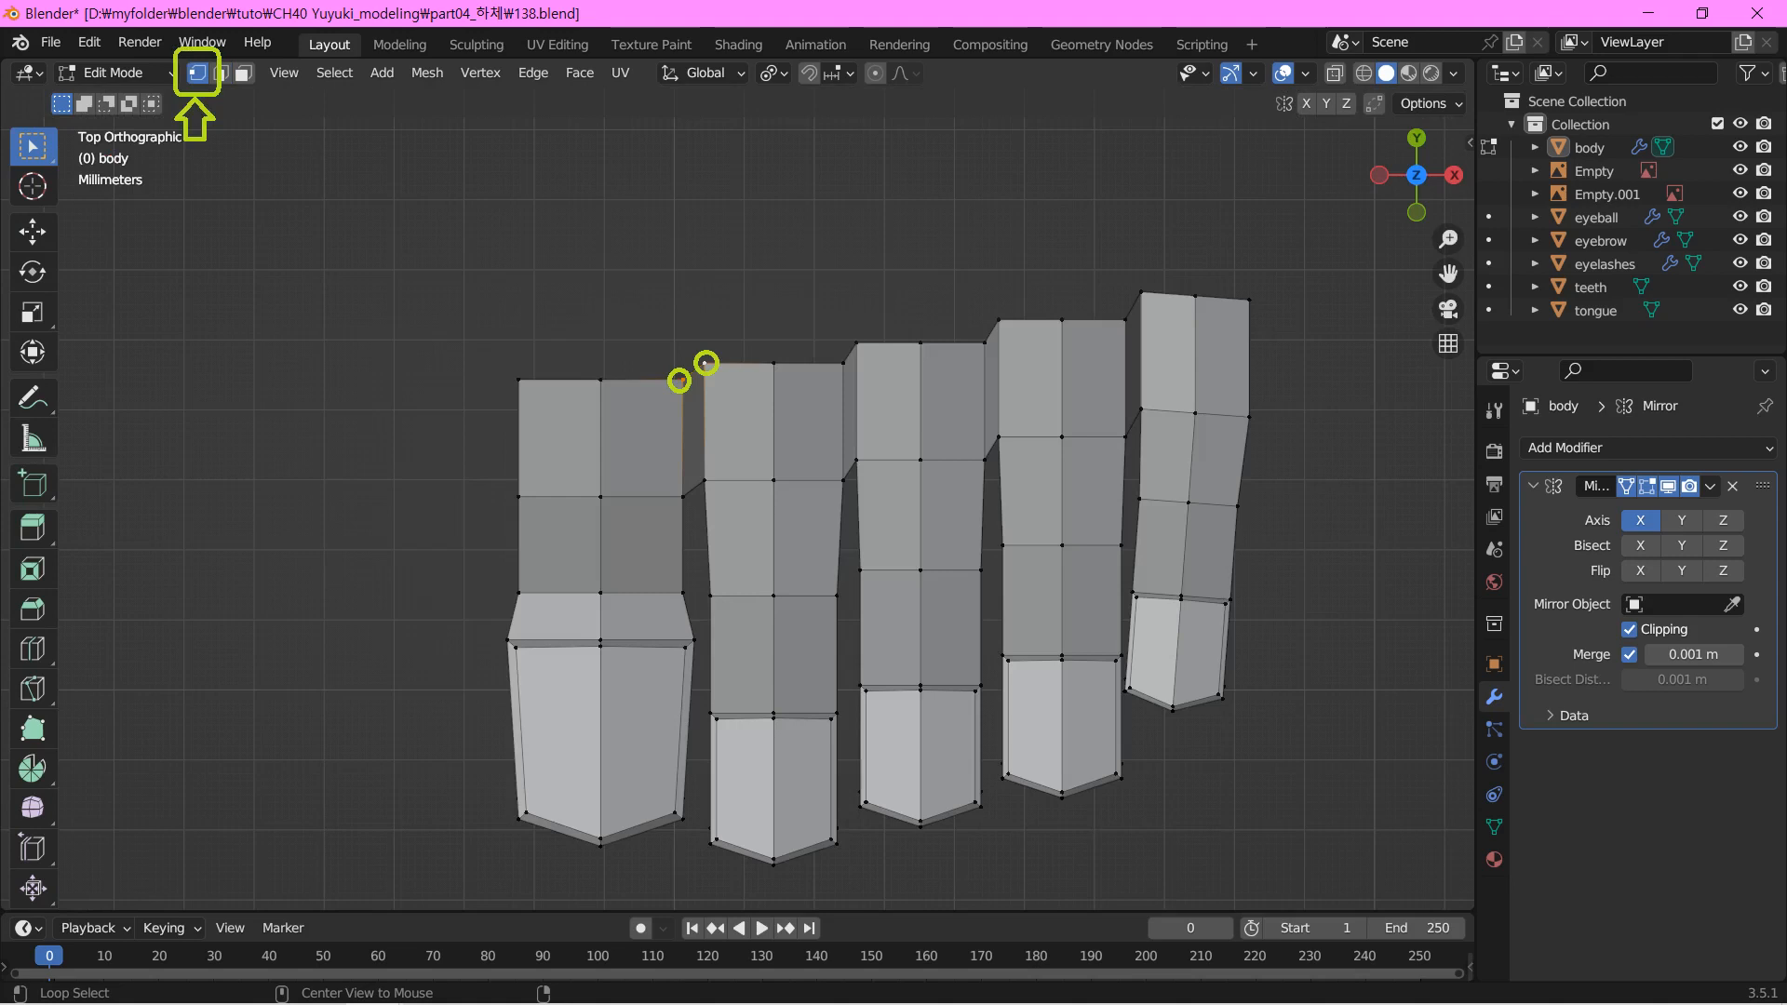
pyautogui.press('m')
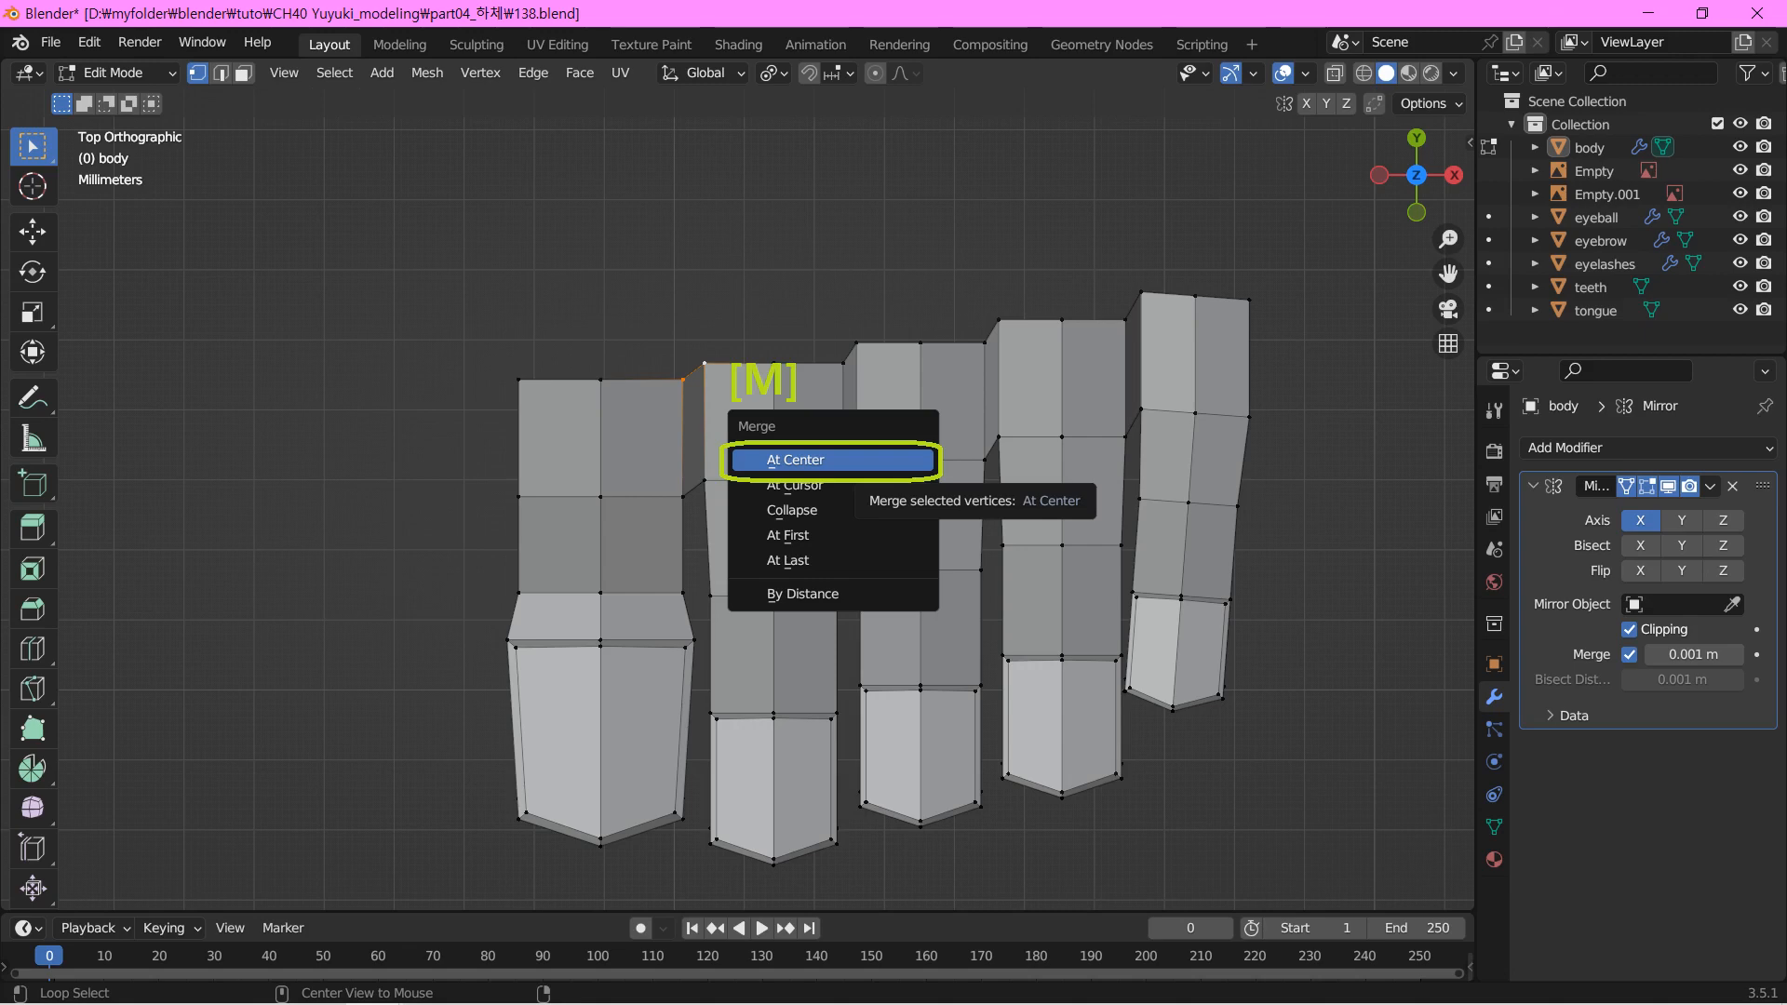
pyautogui.click(819, 460)
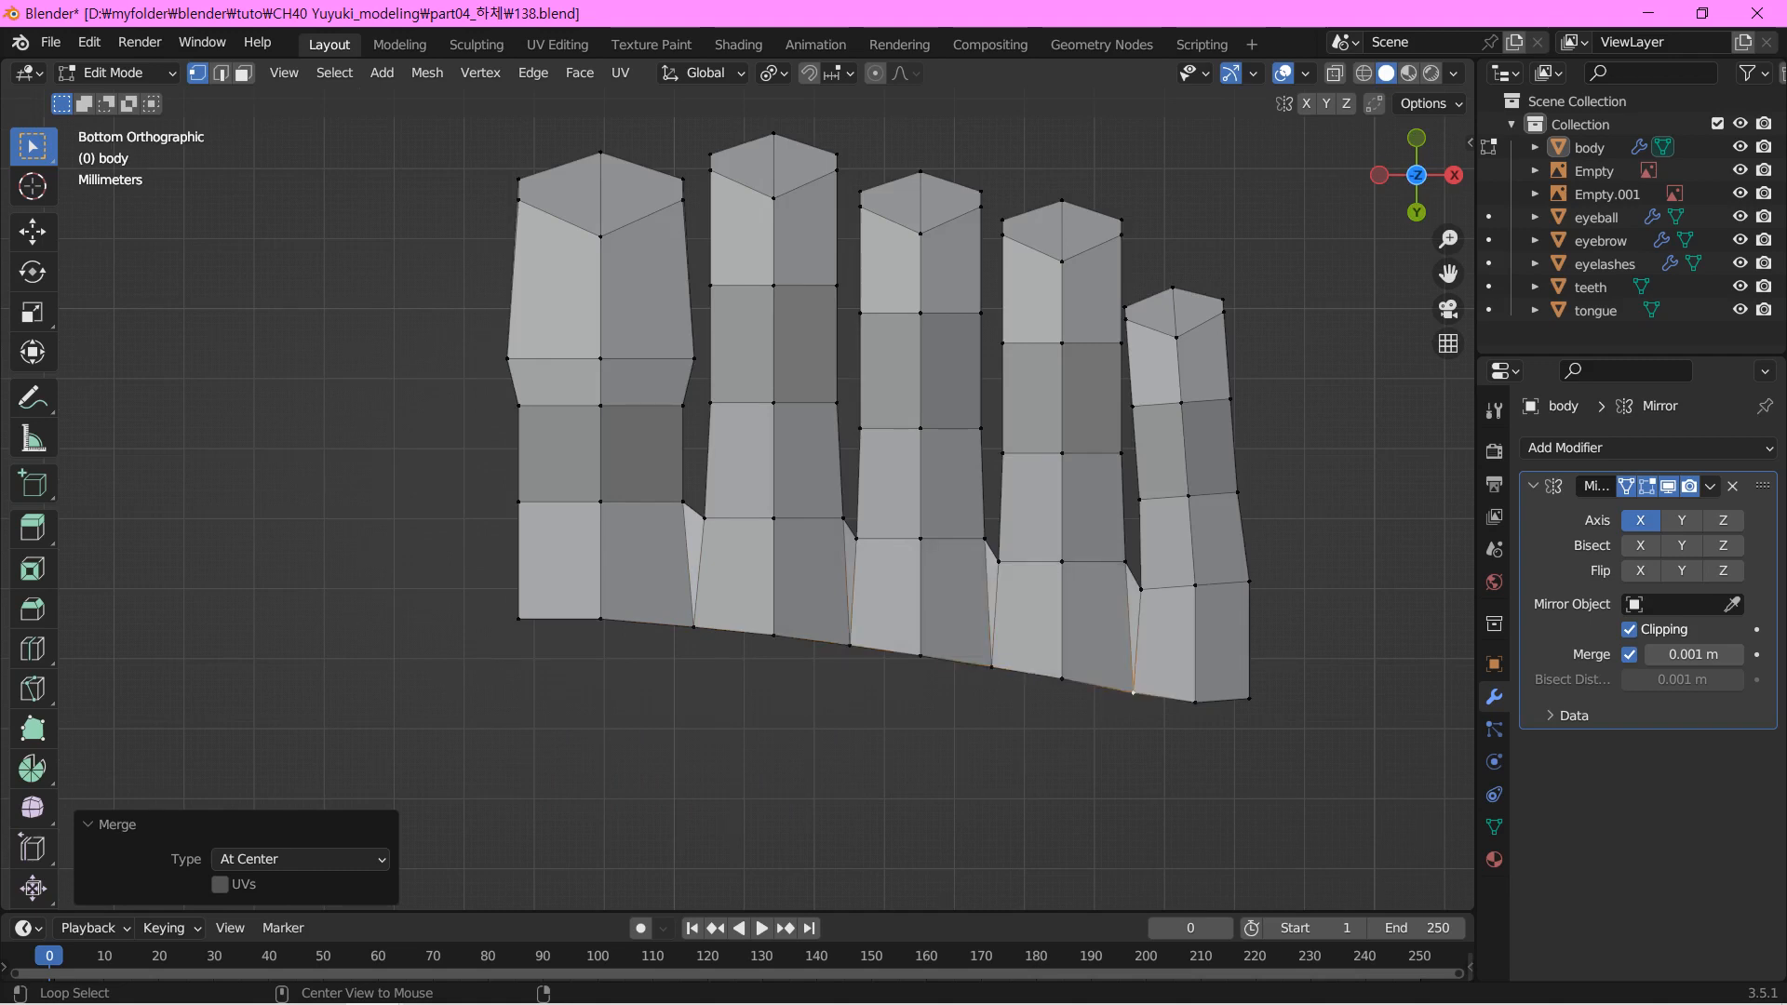
# Work along the foot's open rear edge and merge the three vertices behind the fourth toe At Center
pyautogui.keyDown('alt'); pyautogui.click(709, 630); pyautogui.keyUp('alt')
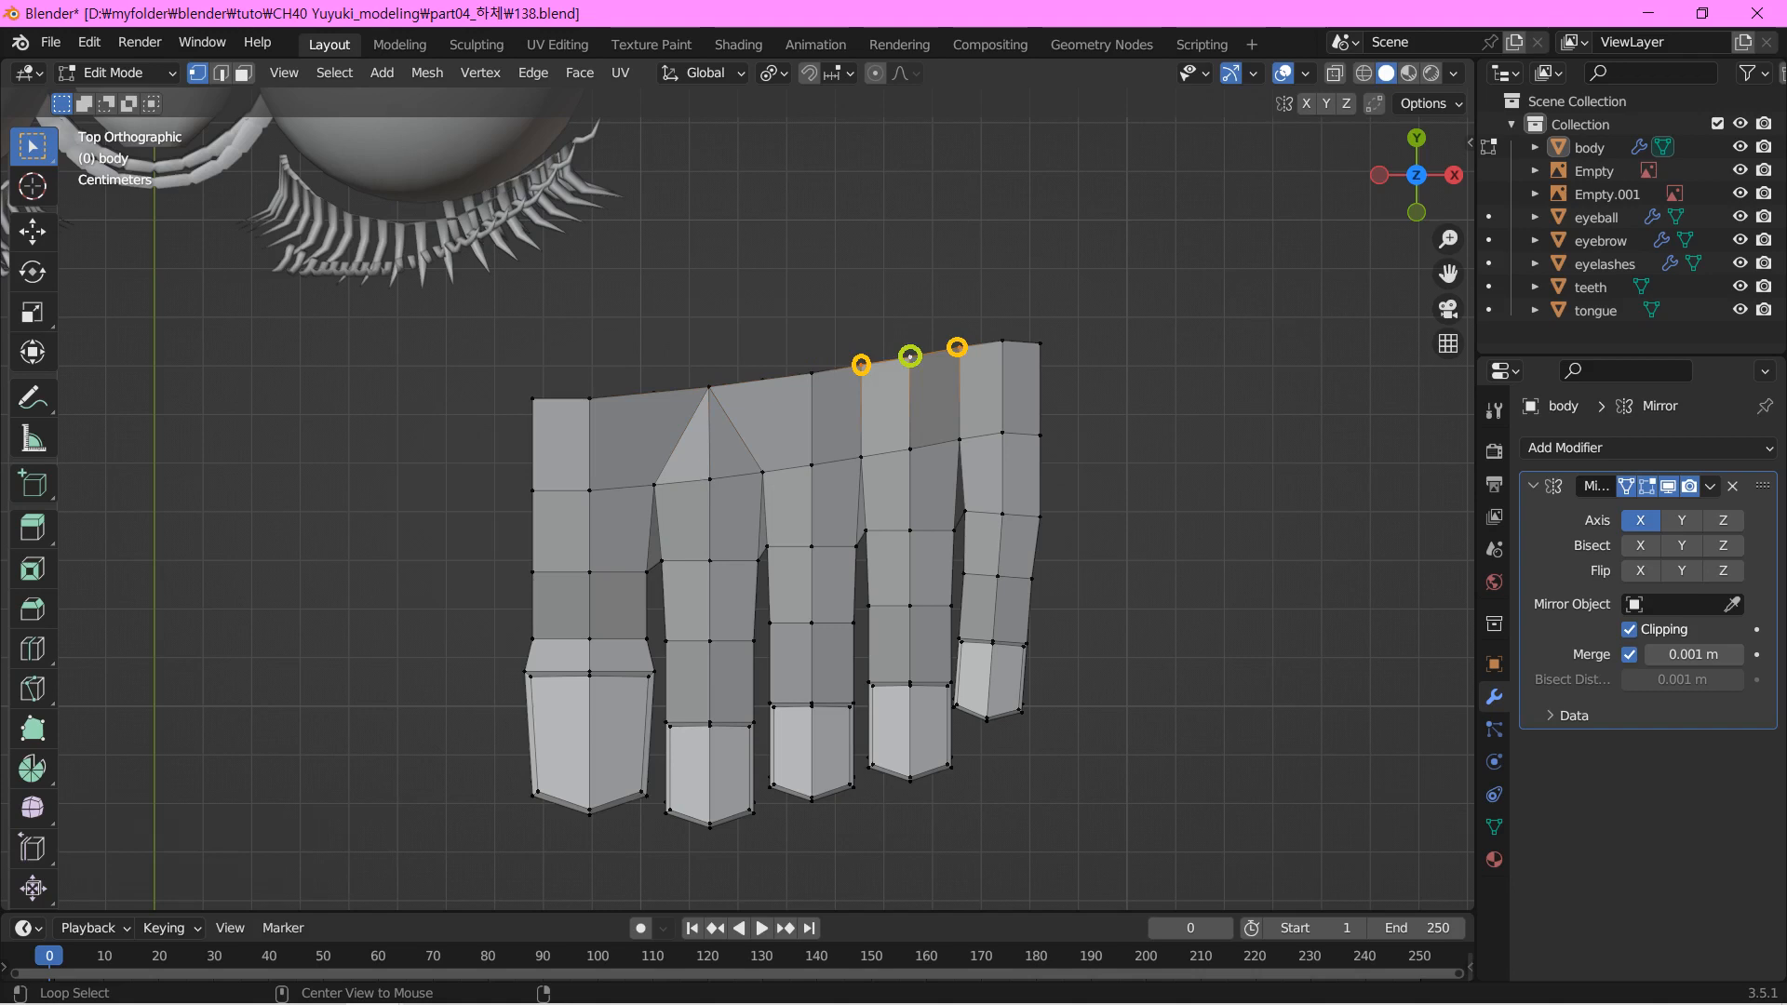
pyautogui.press('m')
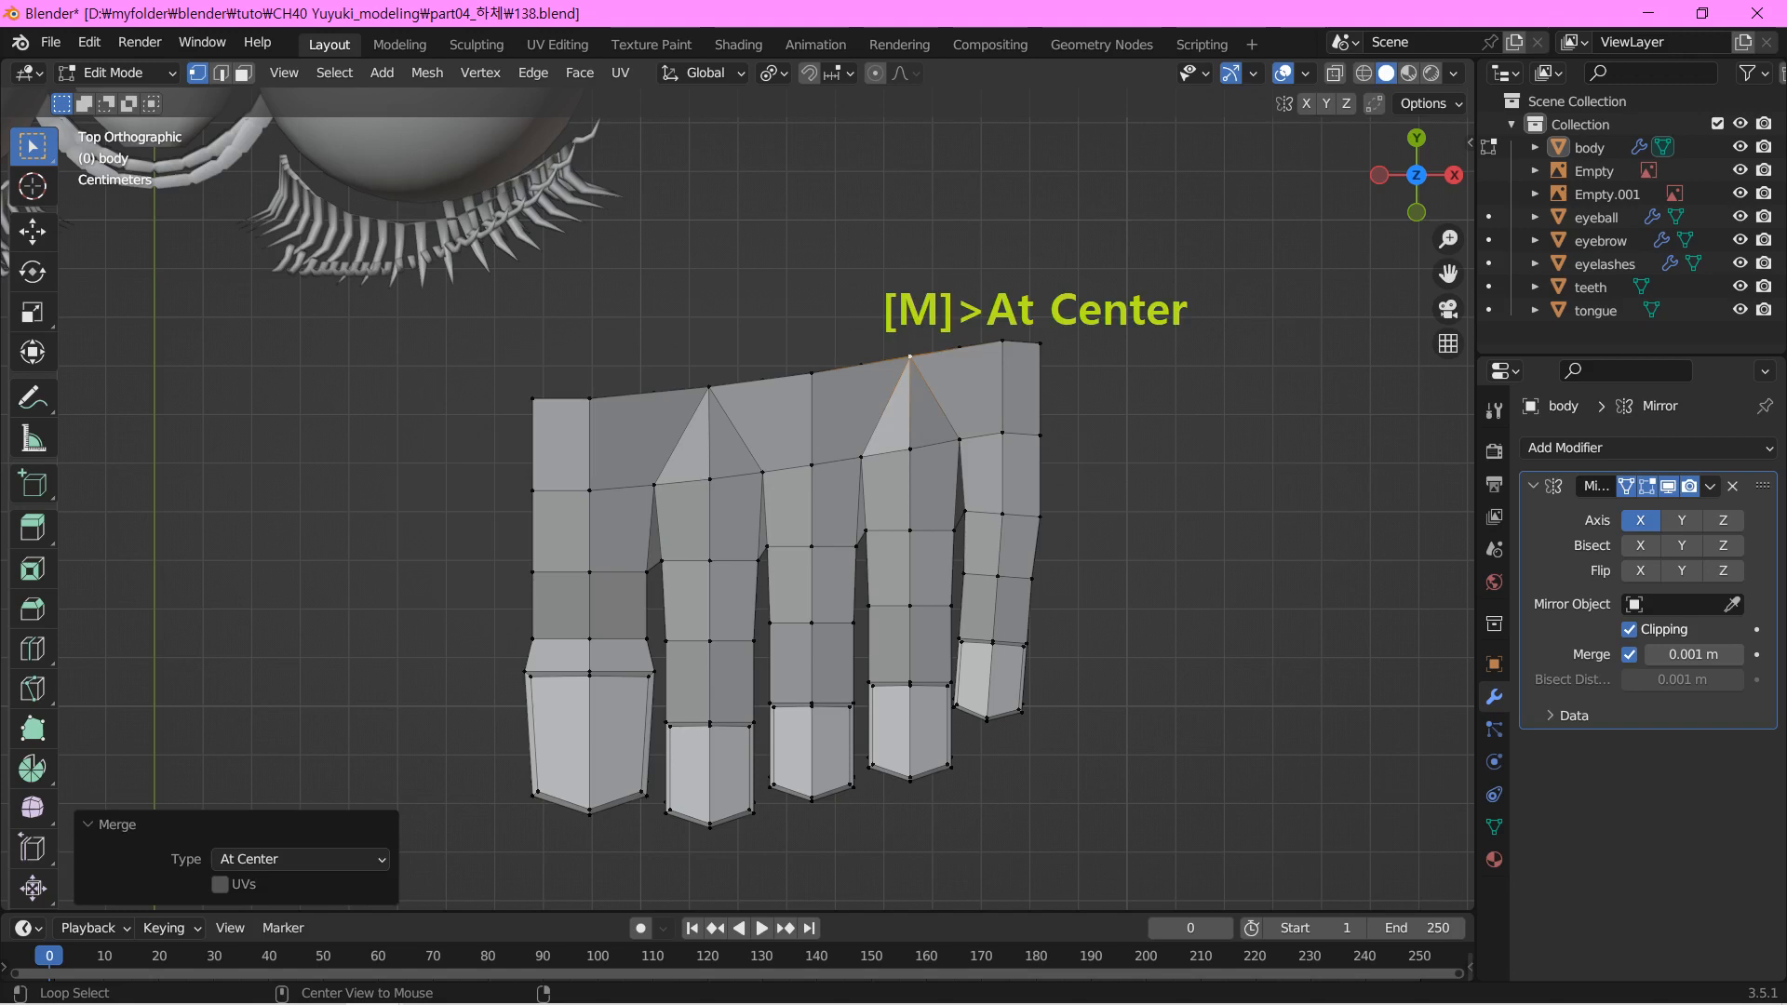
# Connect the foot's rear-edge vertices to the vertices at the toe gaps with four diagonal edges across the upper side
pyautogui.click(590, 399)
pyautogui.keyDown('shift'); pyautogui.click(654, 485); pyautogui.keyUp('shift')
pyautogui.press('j')
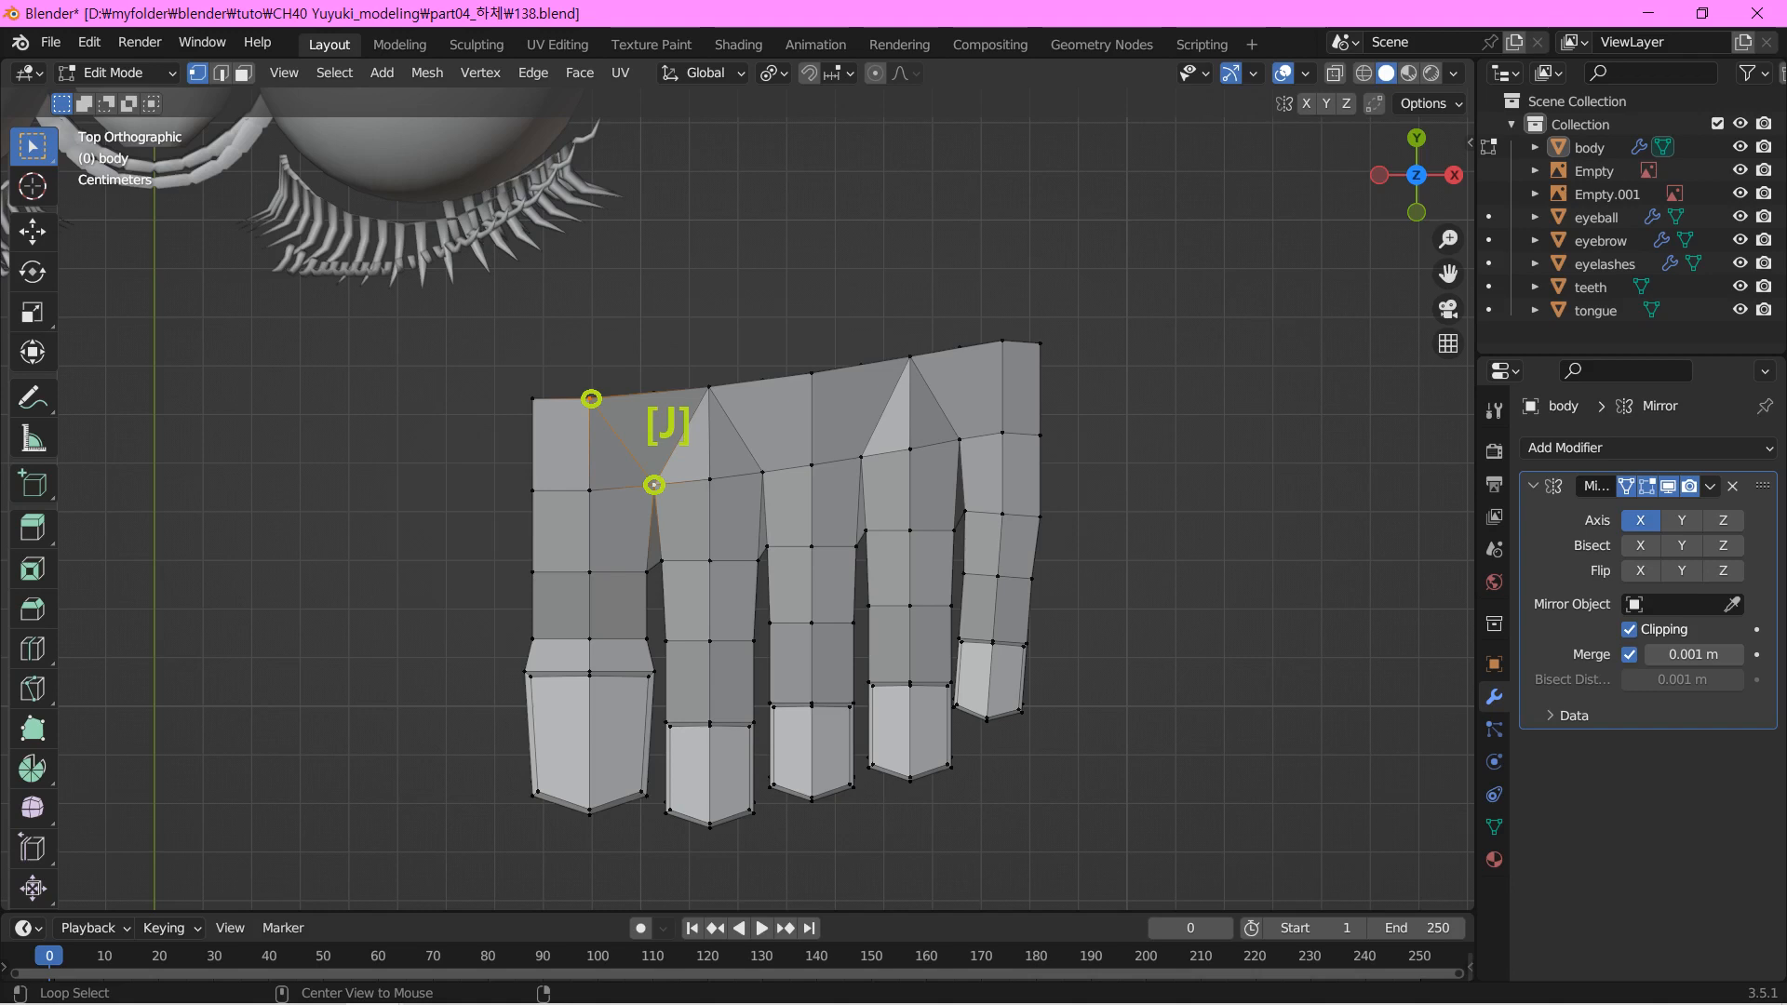
pyautogui.click(811, 373)
pyautogui.keyDown('shift'); pyautogui.click(761, 472); pyautogui.keyUp('shift')
pyautogui.press('j')
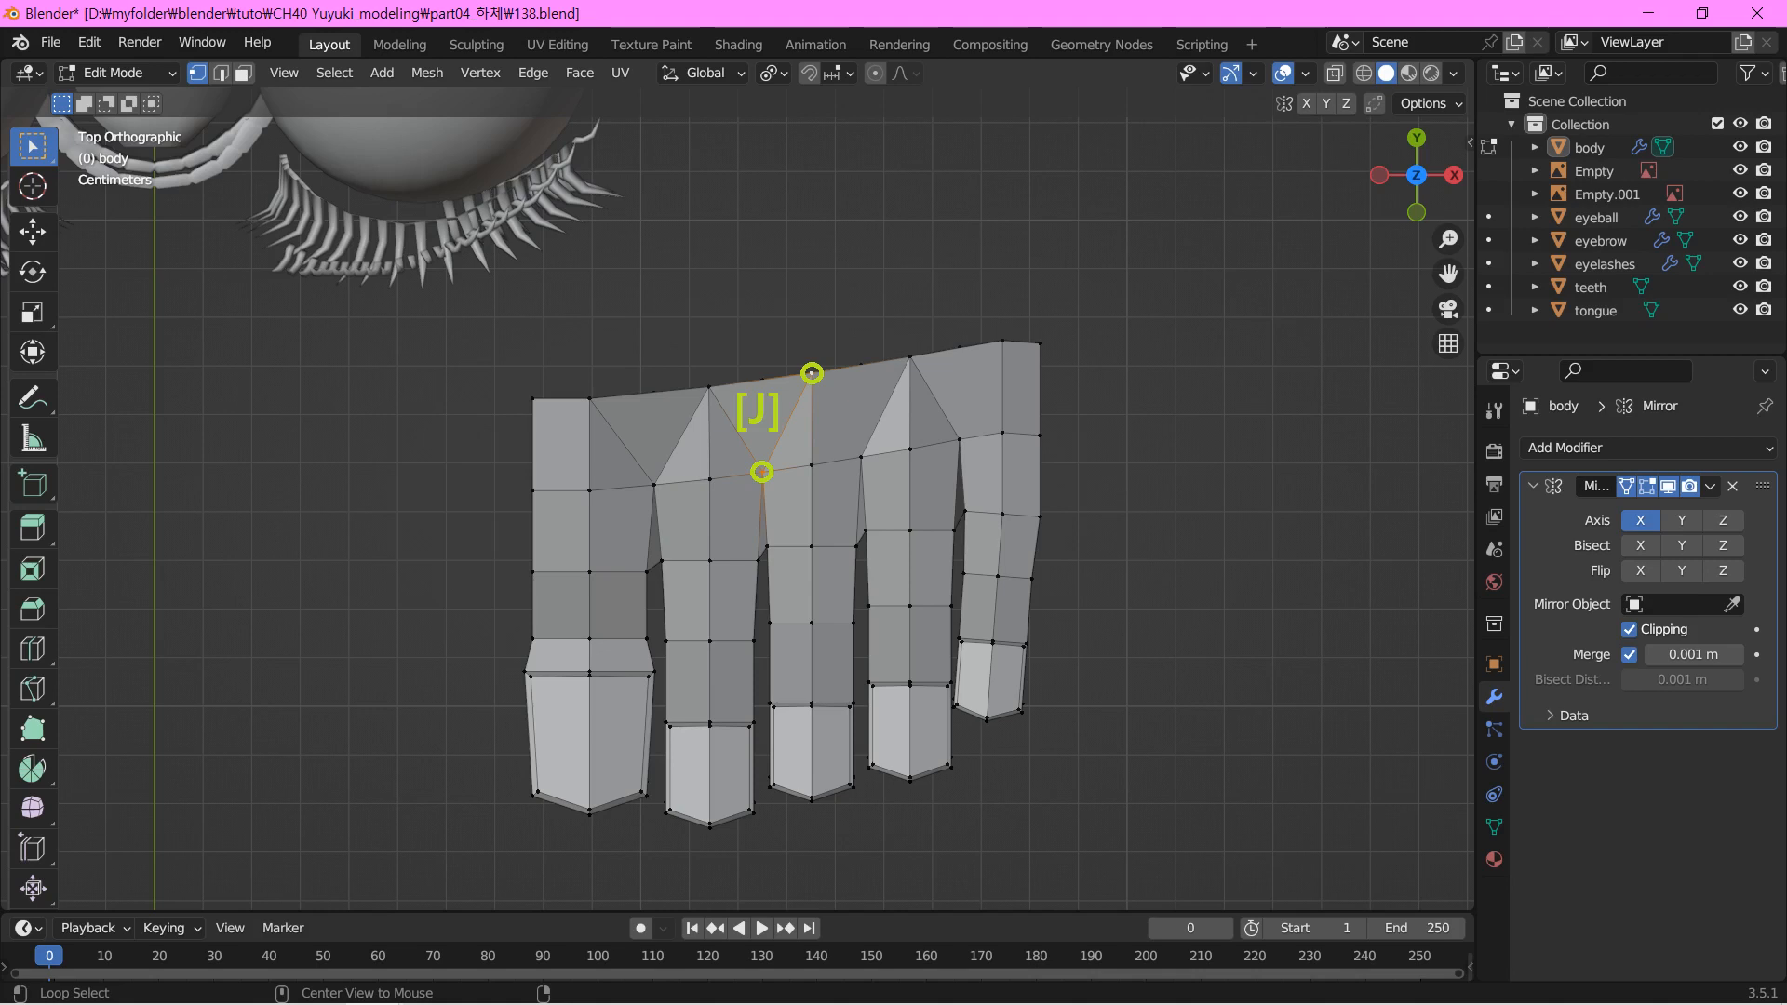
pyautogui.click(811, 371)
pyautogui.keyDown('shift'); pyautogui.click(860, 459); pyautogui.keyUp('shift')
pyautogui.press('j')
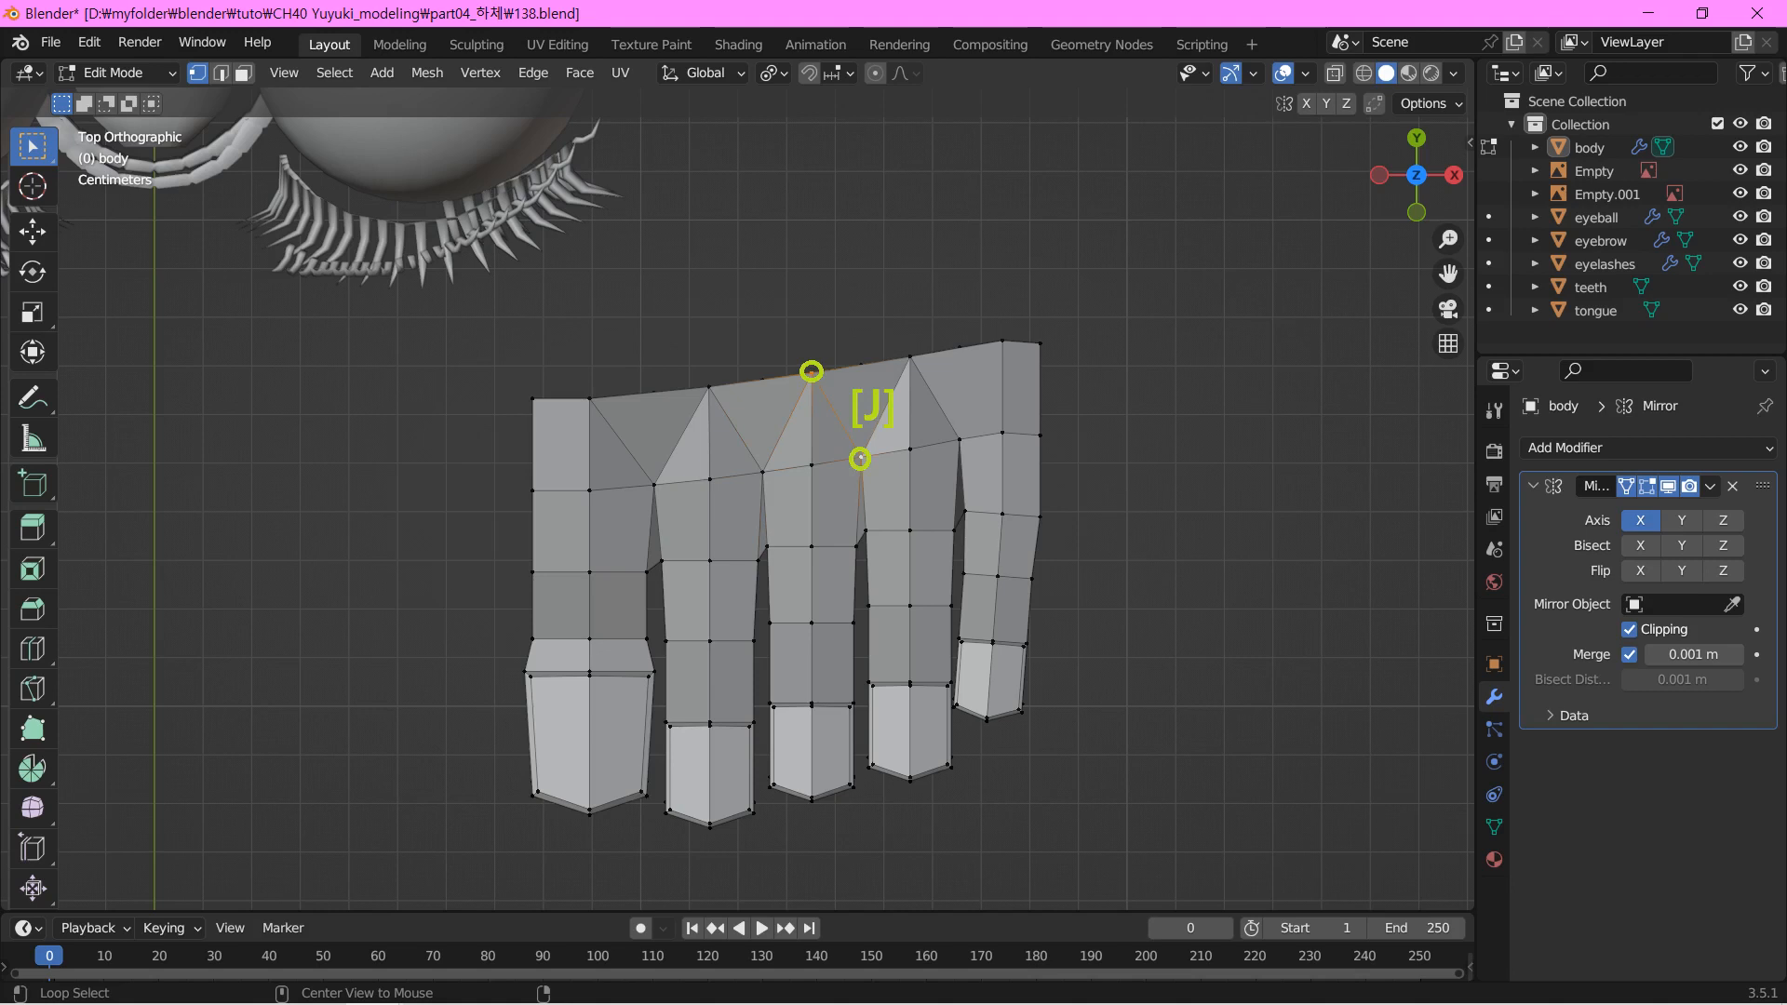
pyautogui.click(1001, 341)
pyautogui.keyDown('shift'); pyautogui.click(958, 440); pyautogui.keyUp('shift')
pyautogui.press('j')
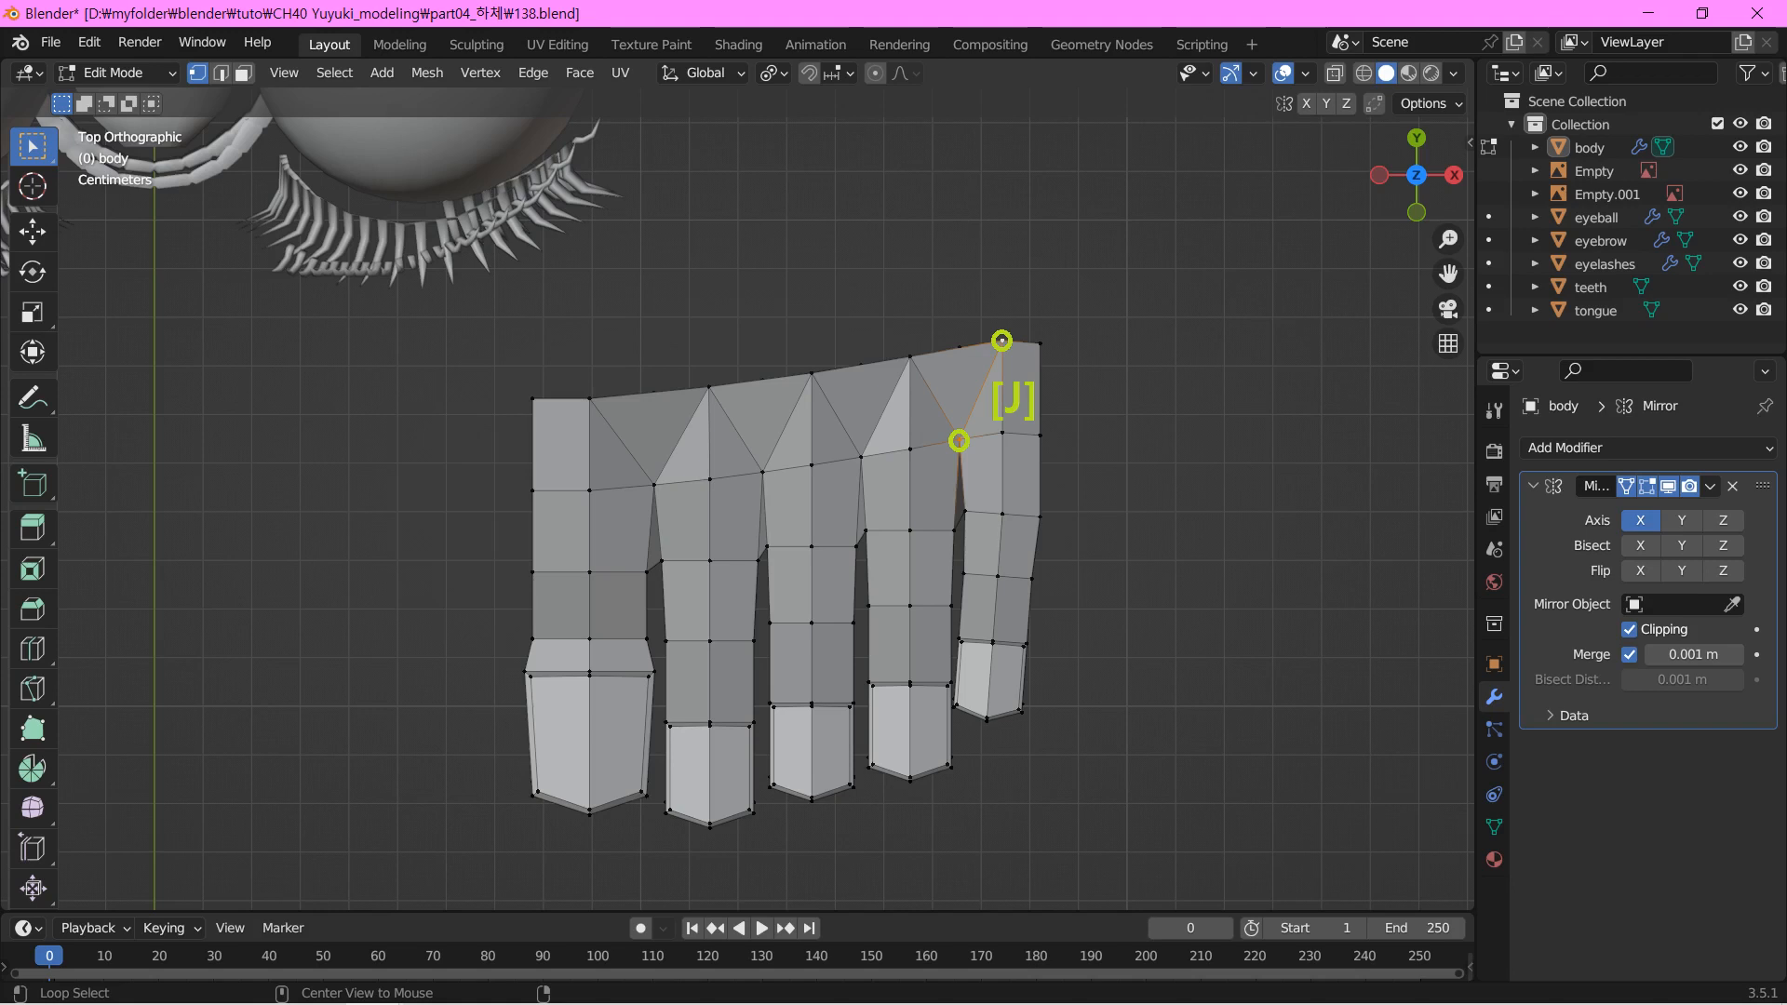
pyautogui.press('ctrl+KP_7')
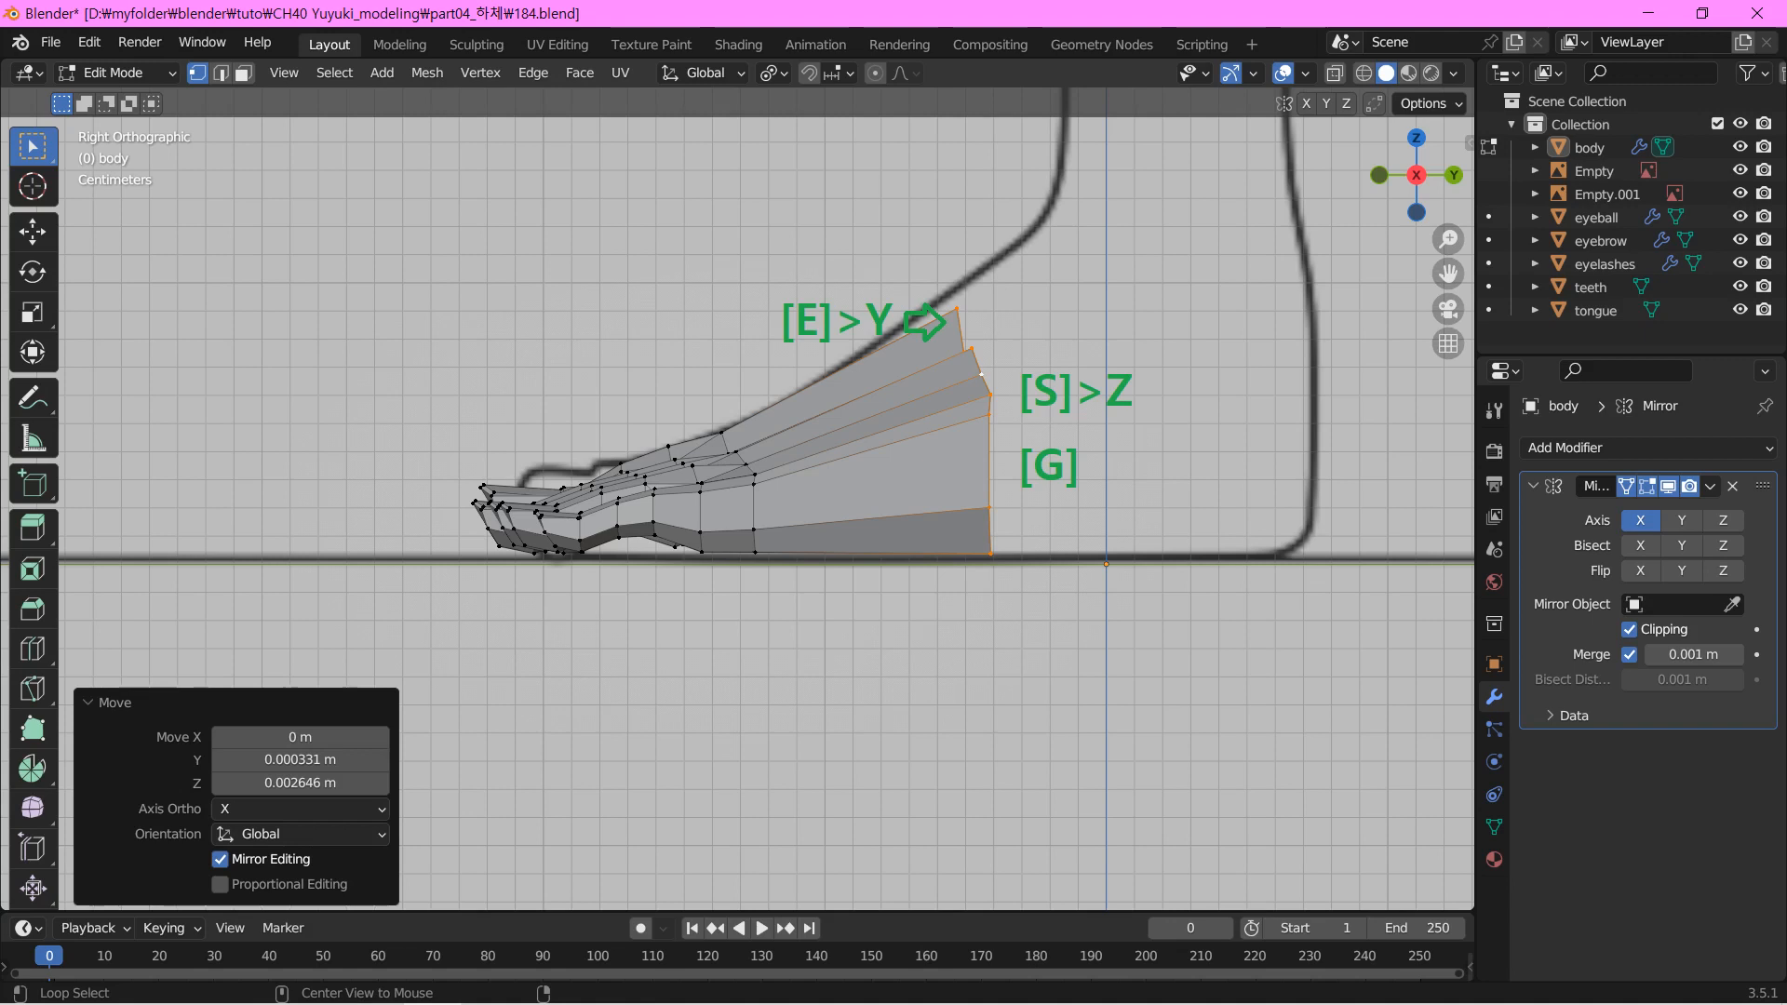
# Flatten the foot's extruded rear edge loop by scaling it to 0 along Y
pyautogui.press('s')
pyautogui.press('y')
pyautogui.press('0')
pyautogui.press('Return')
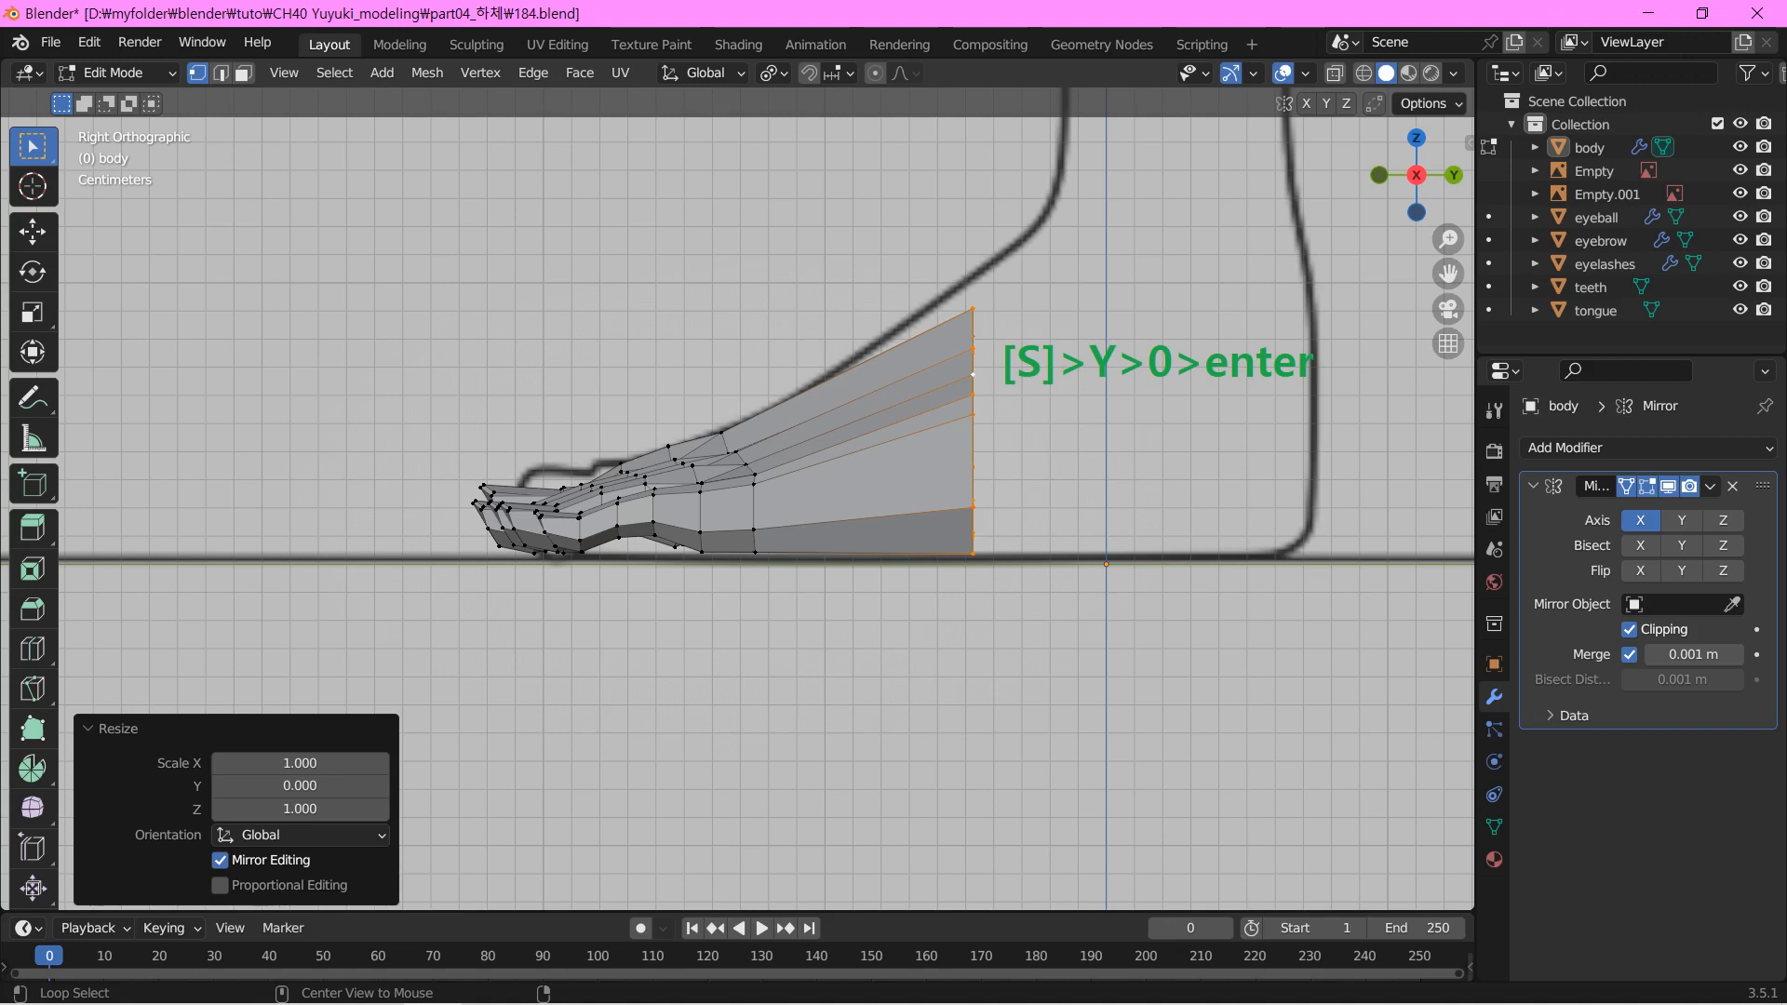
# Extrude the flattened rear loop of the foot along Y toward the ankle, fitting its height to the reference outline
pyautogui.press('e')
pyautogui.press('y')
pyautogui.press('Return')
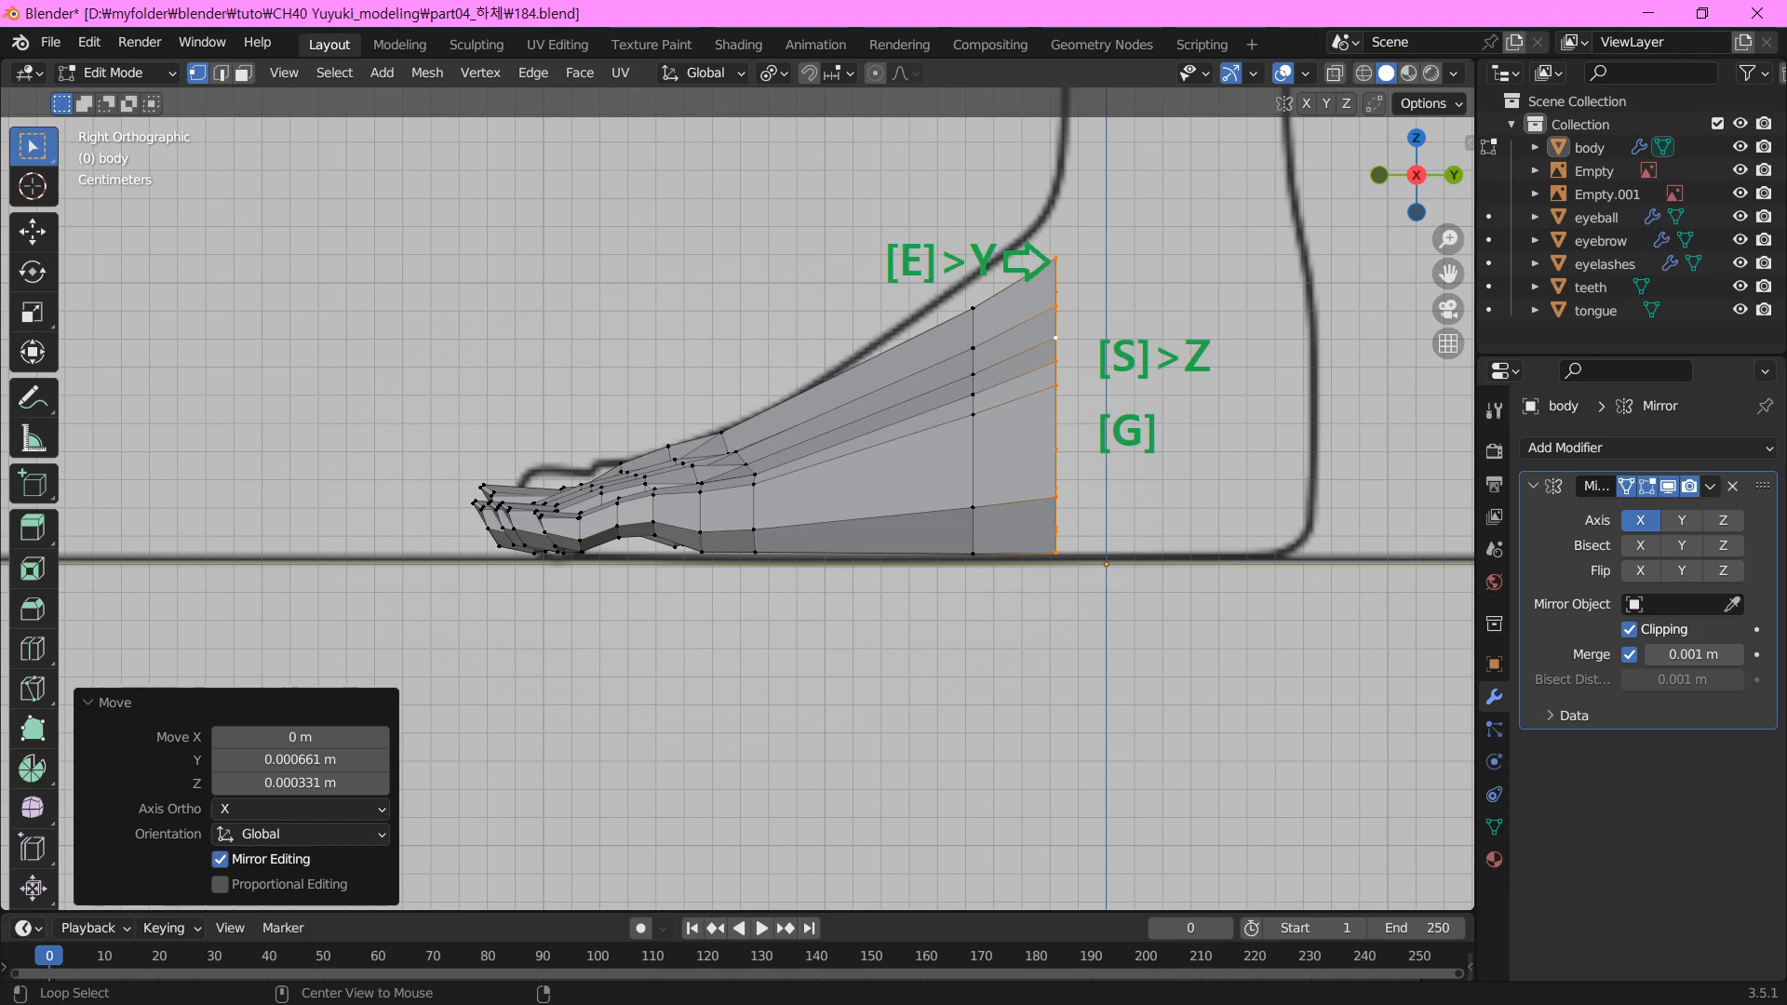
# Reveal the hidden leg, isolate it, and delete the front faces of its lower end with Only Faces
pyautogui.hotkey('alt', 'h')
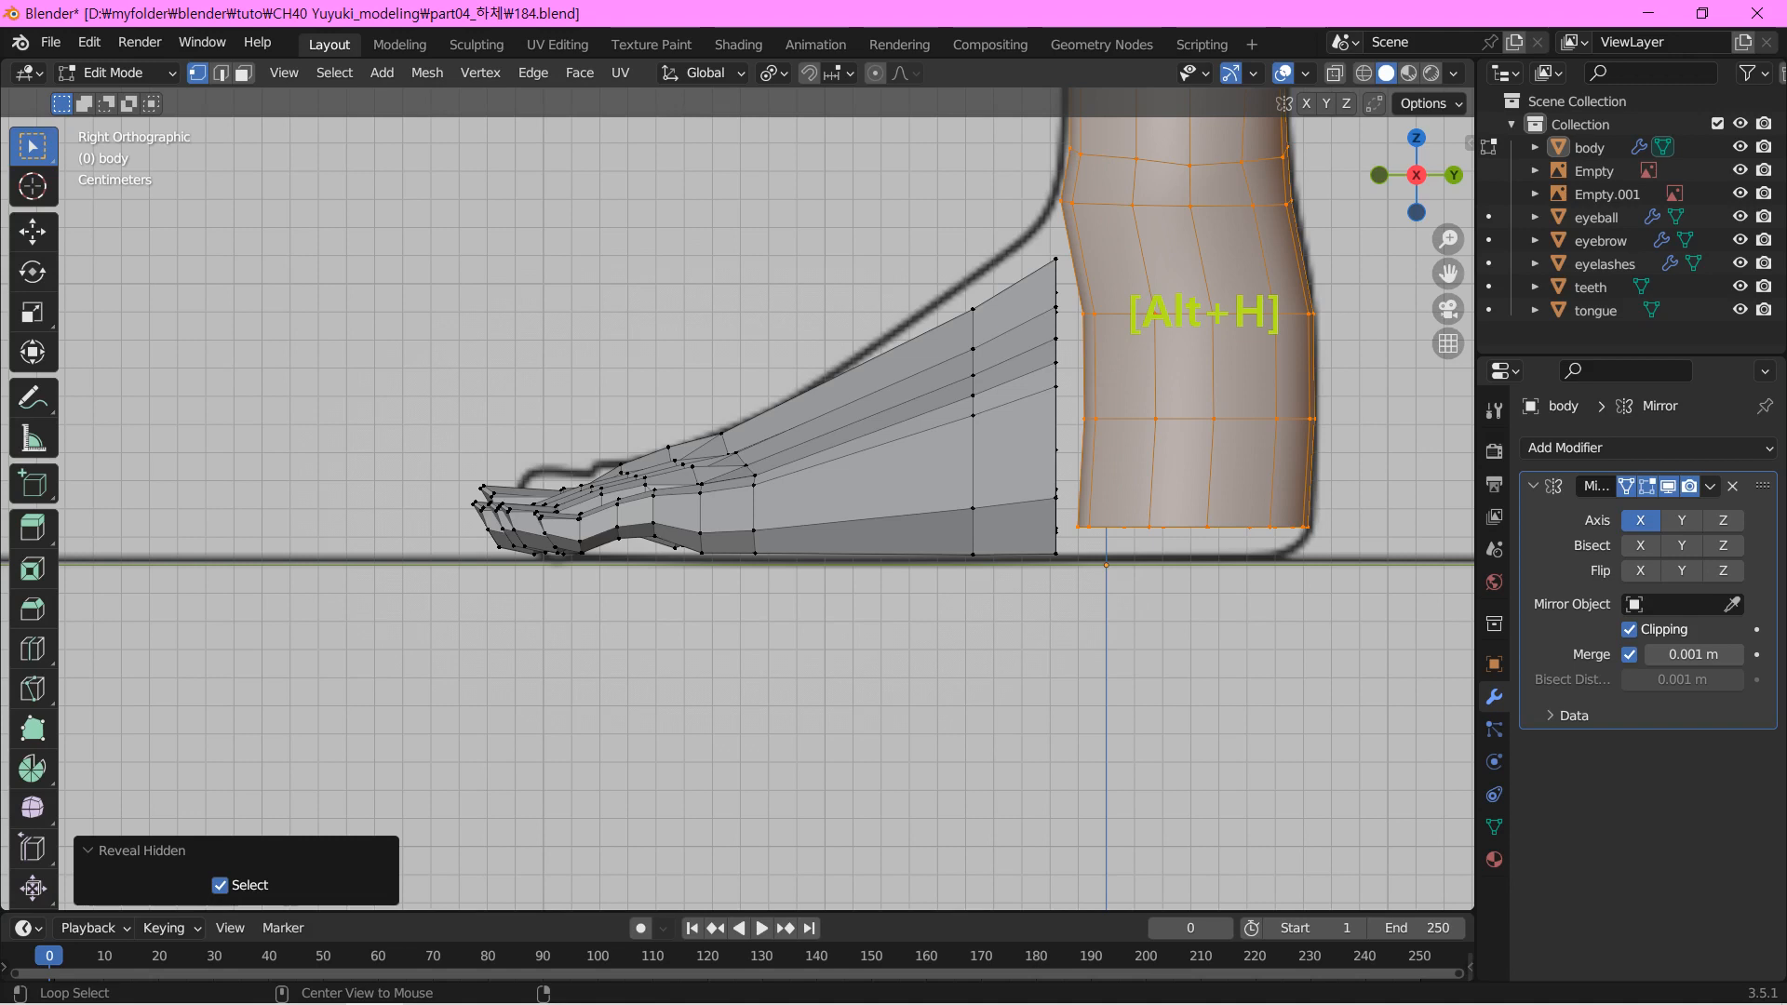
pyautogui.hotkey('shift', 'h')
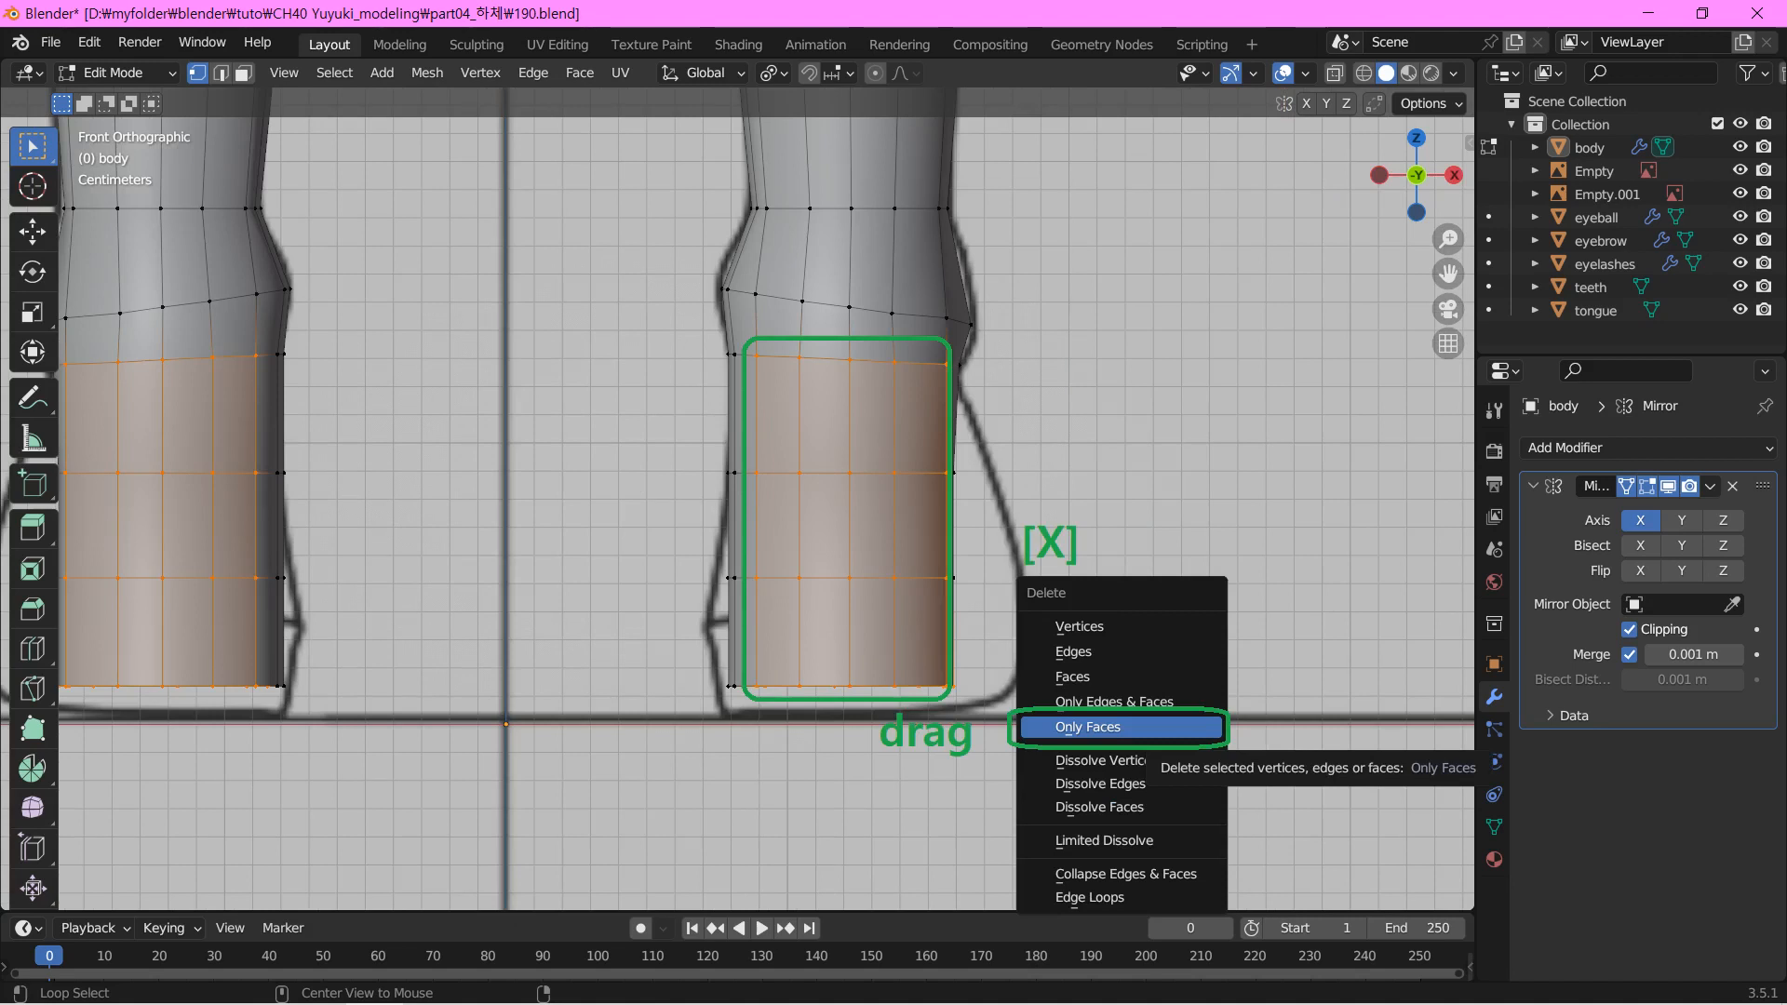
pyautogui.click(1089, 727)
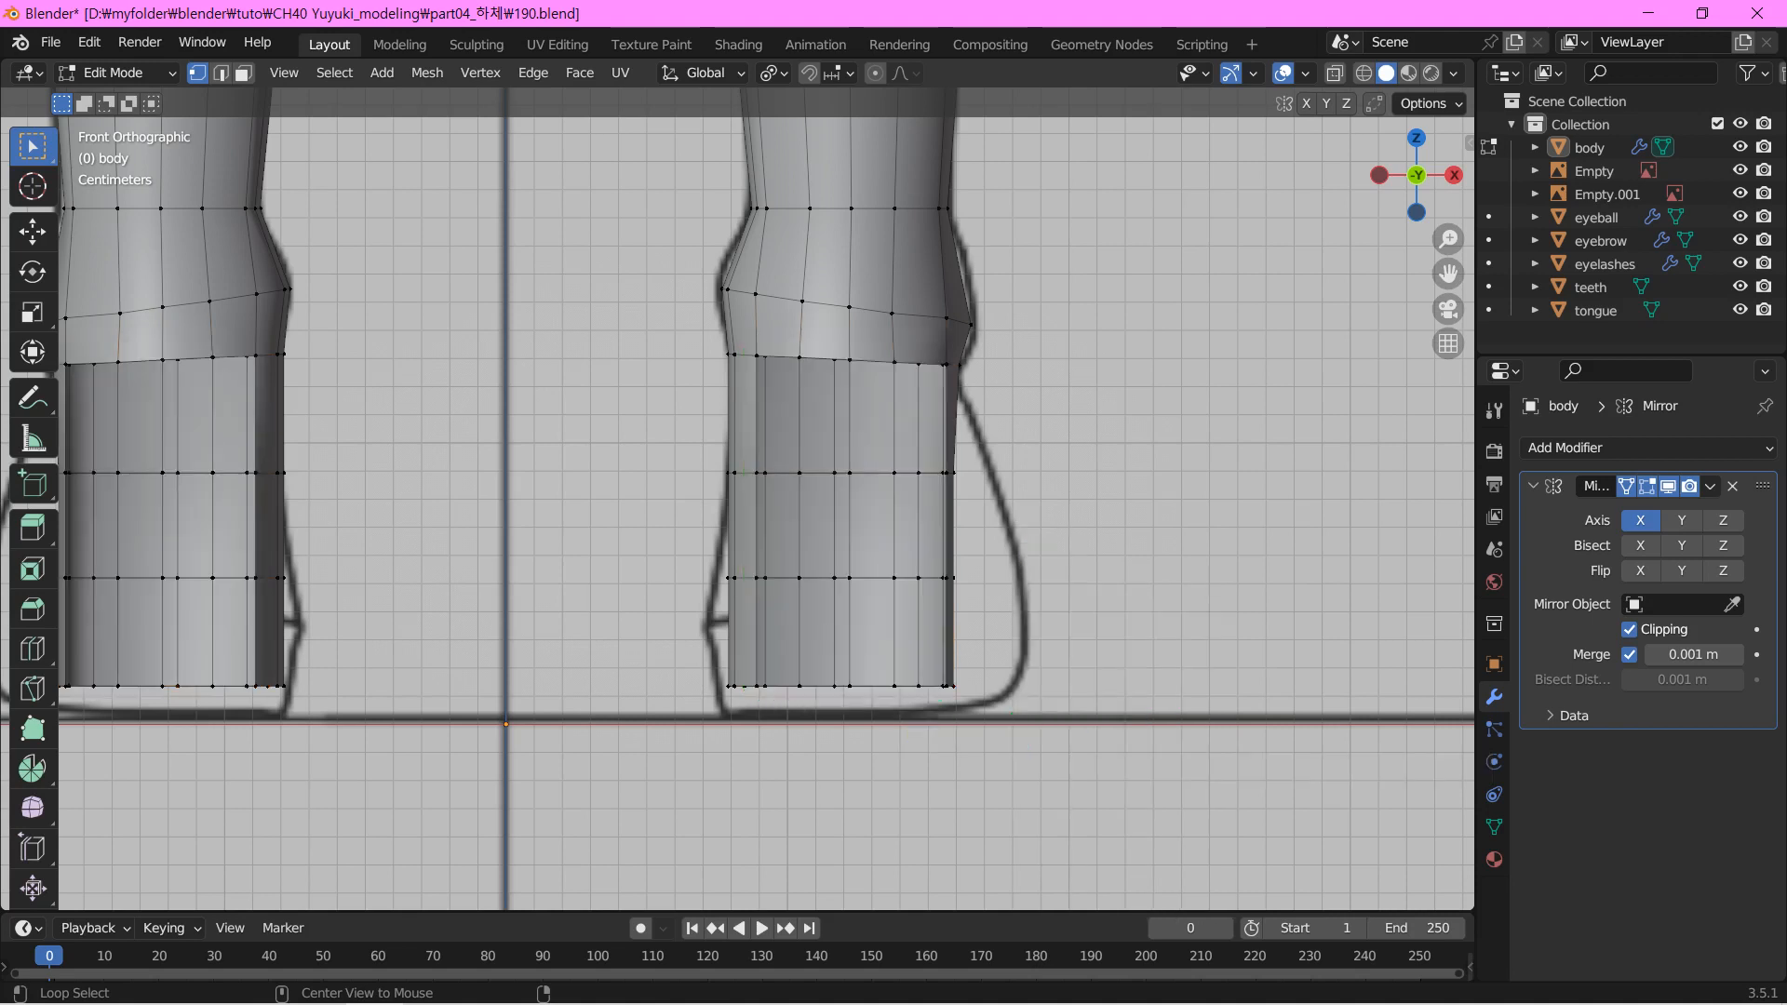
# Reveal the foot again and bridge the front of the ankle to the top of the foot with three faces
pyautogui.hotkey('alt', 'h')
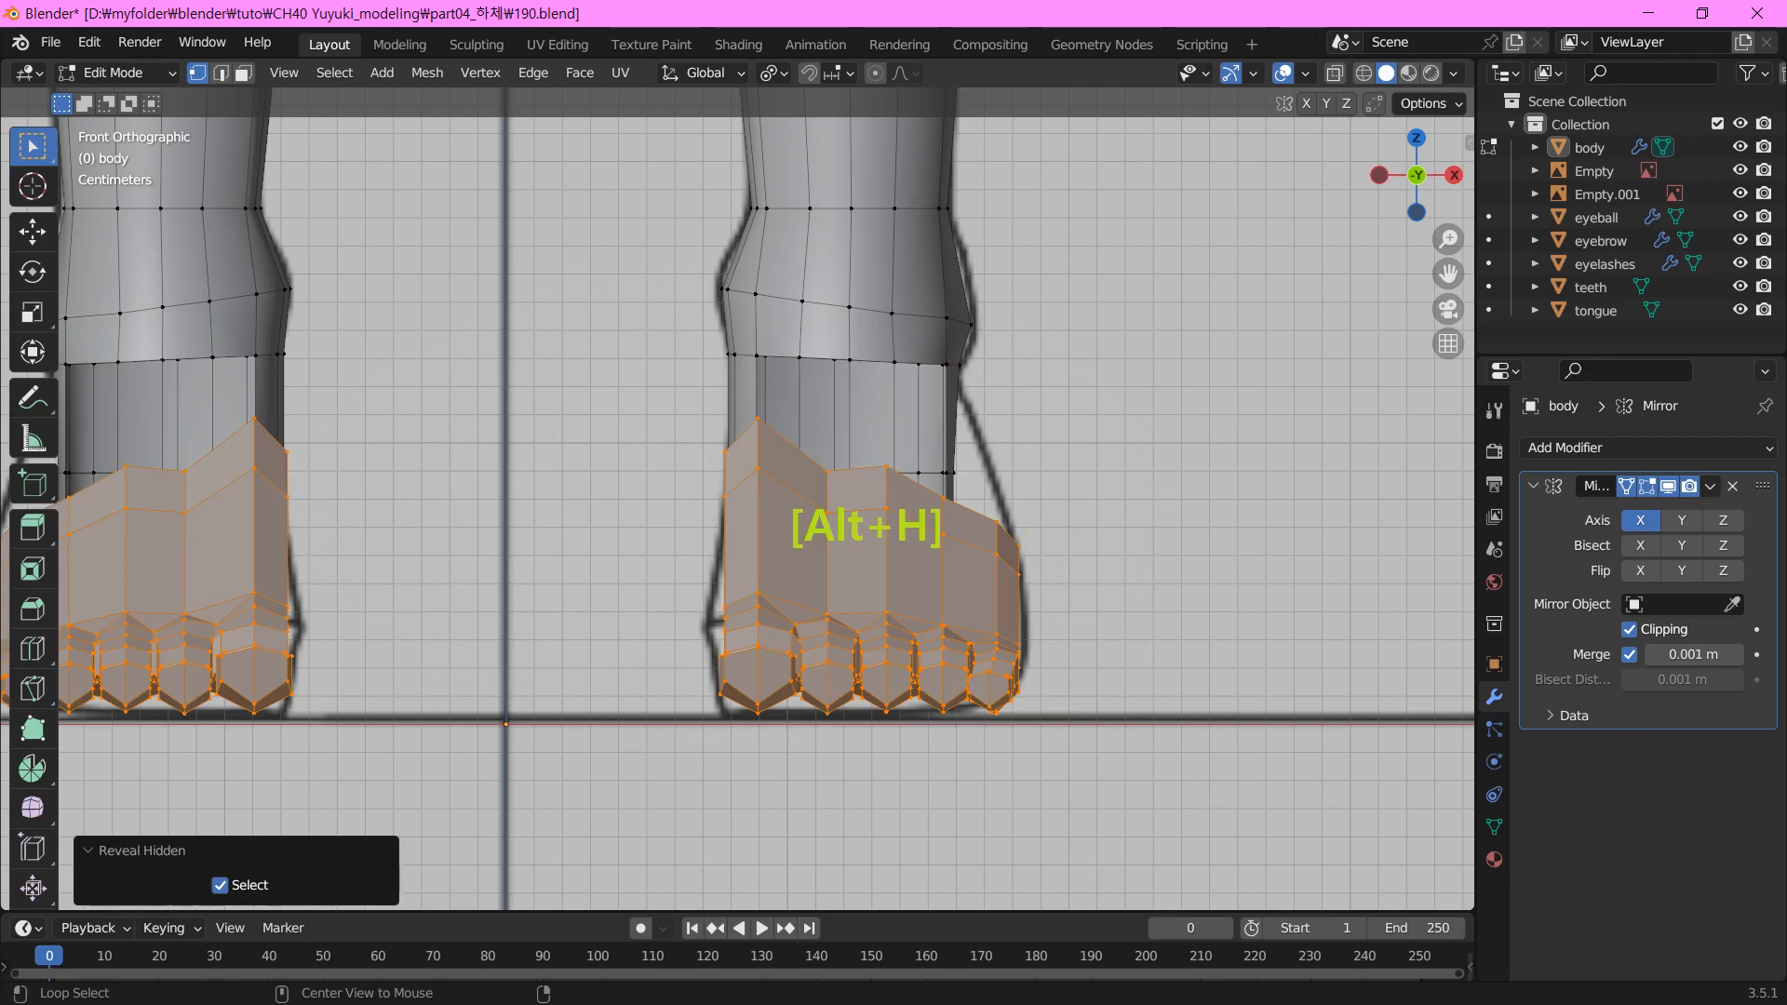
pyautogui.press('f')
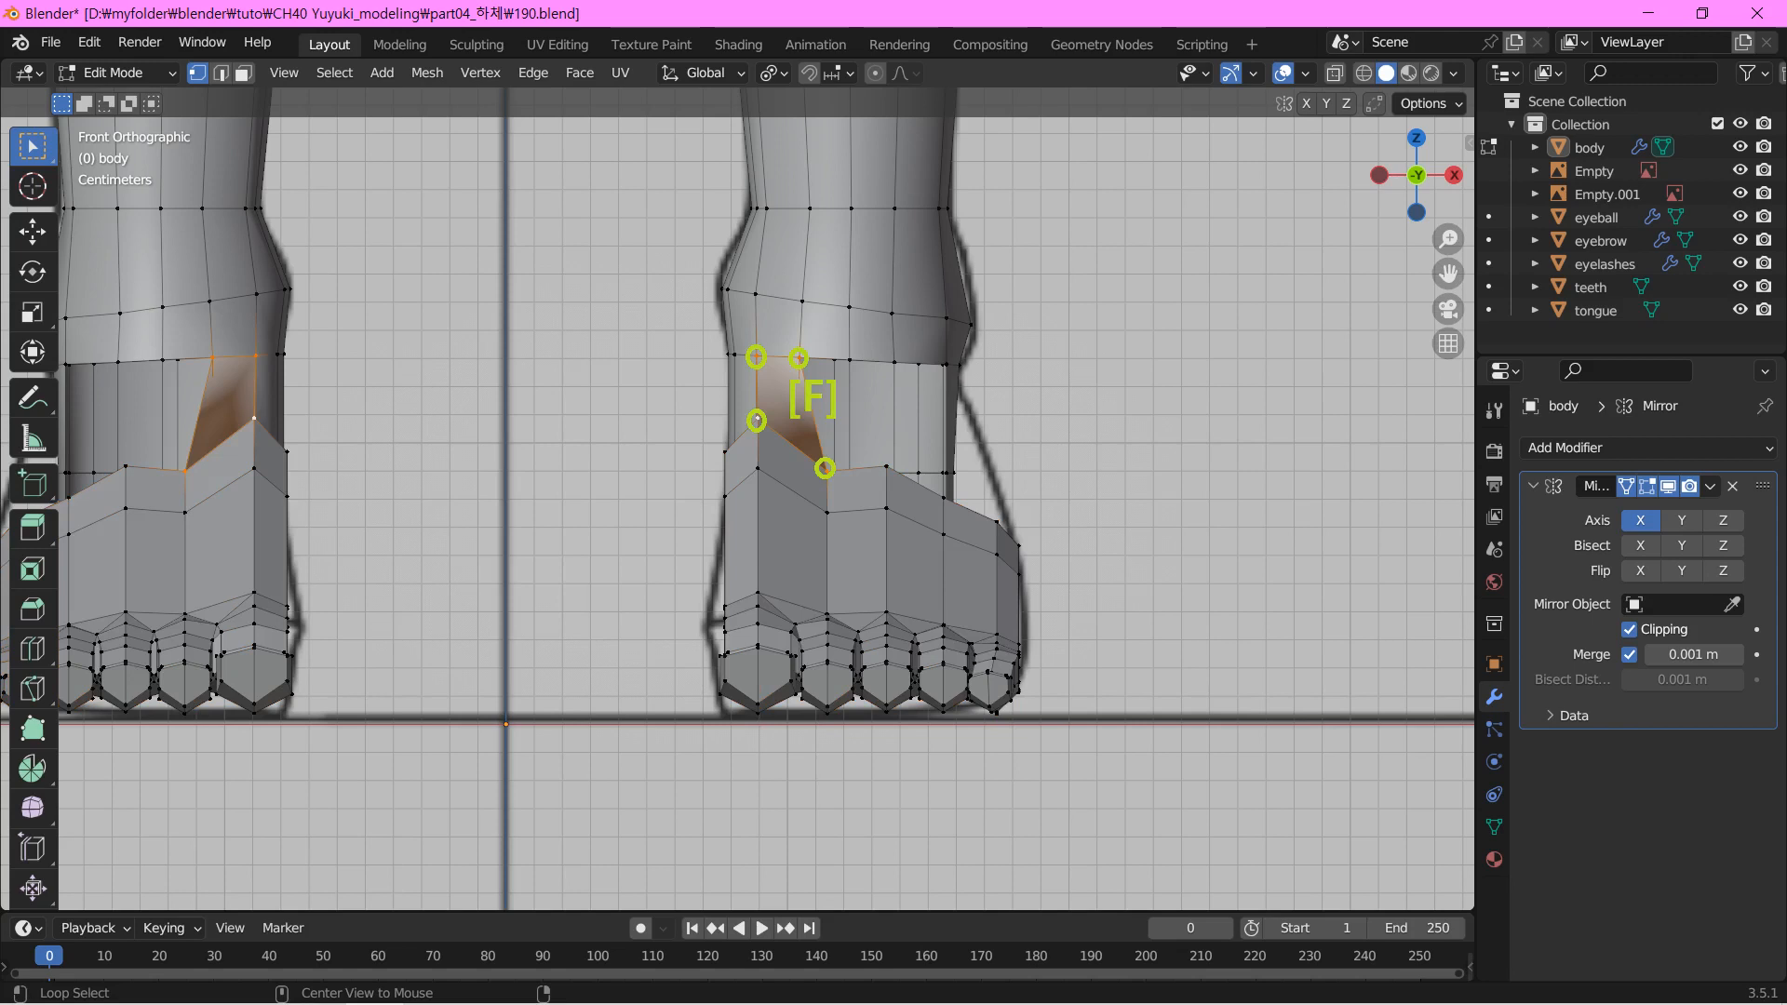
pyautogui.press('f')
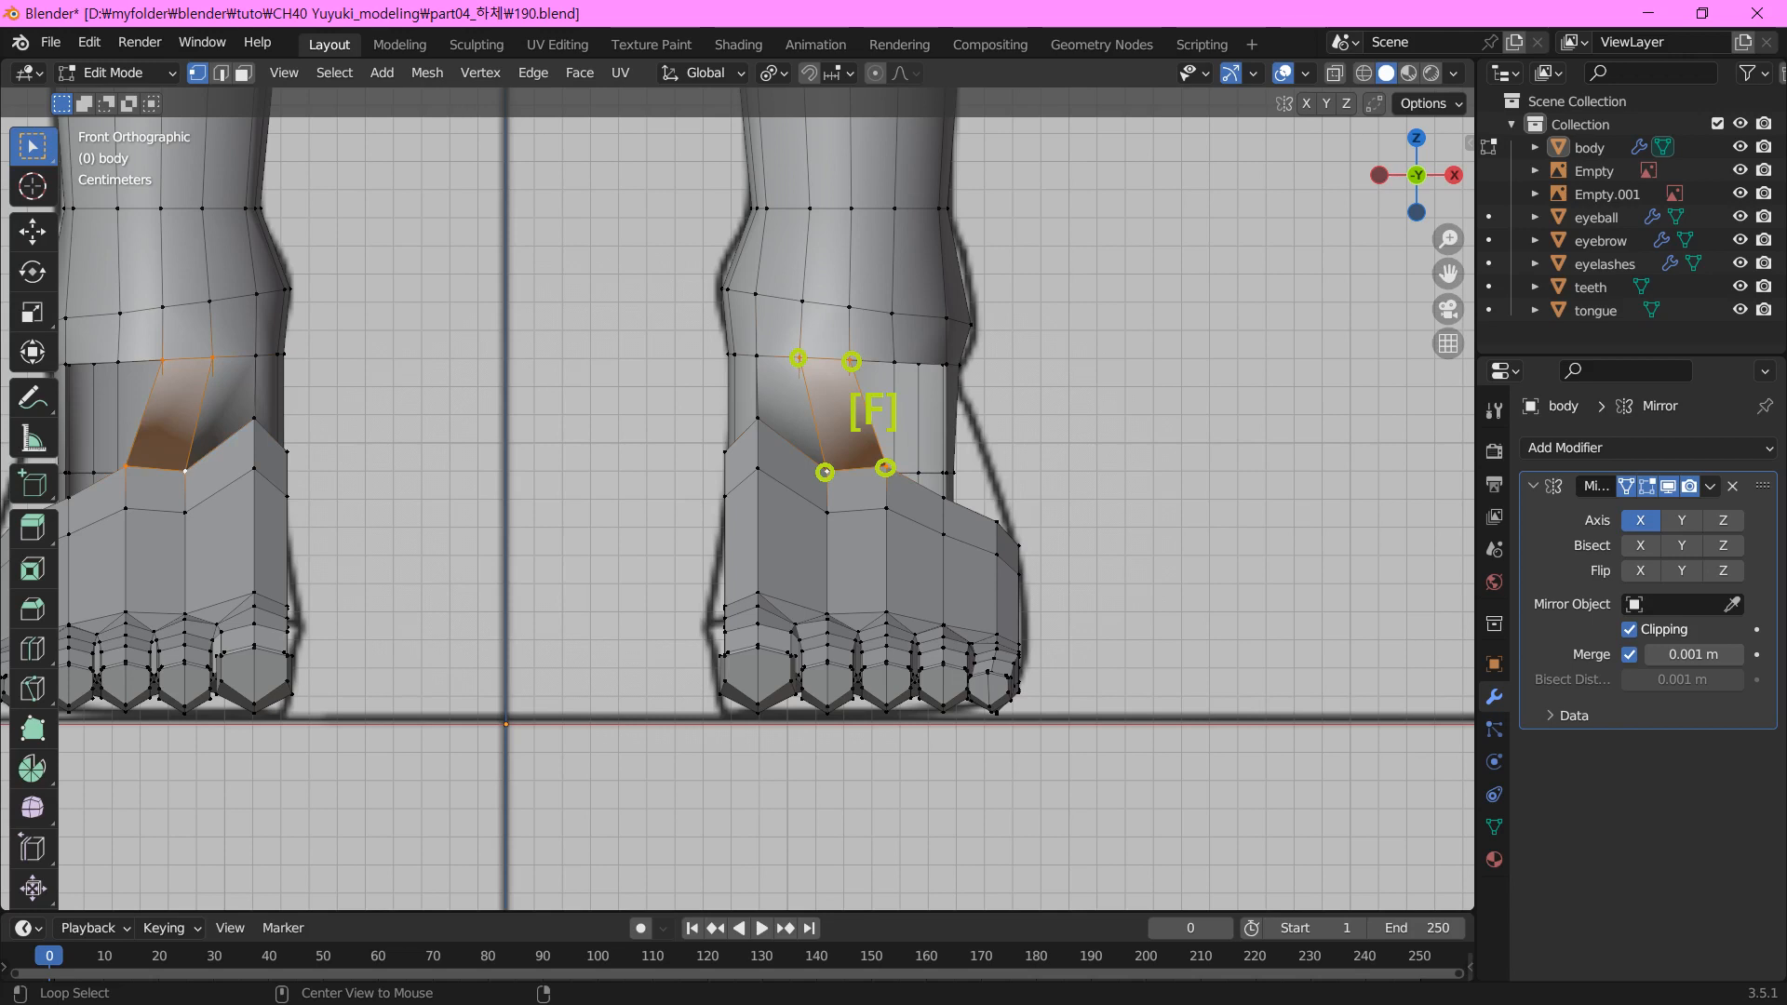
pyautogui.press('f')
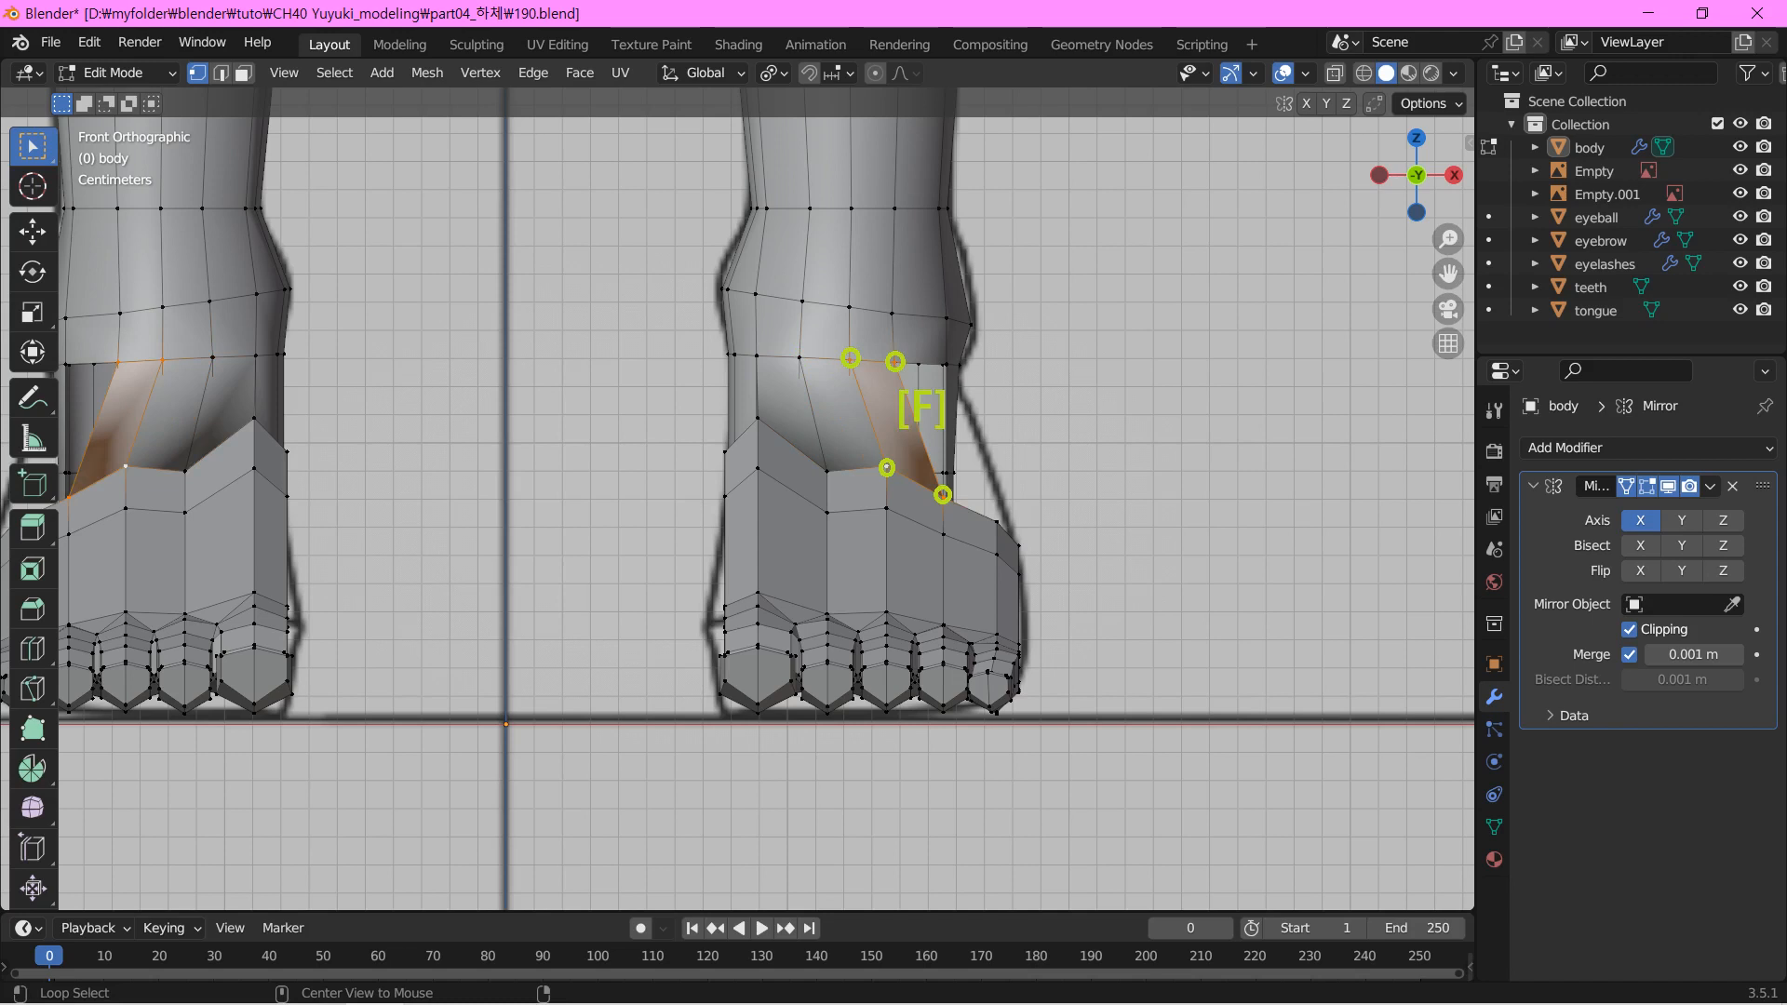
# Fill faces between the ankle and the foot on the outer side and at the upper inner side
pyautogui.press('f')
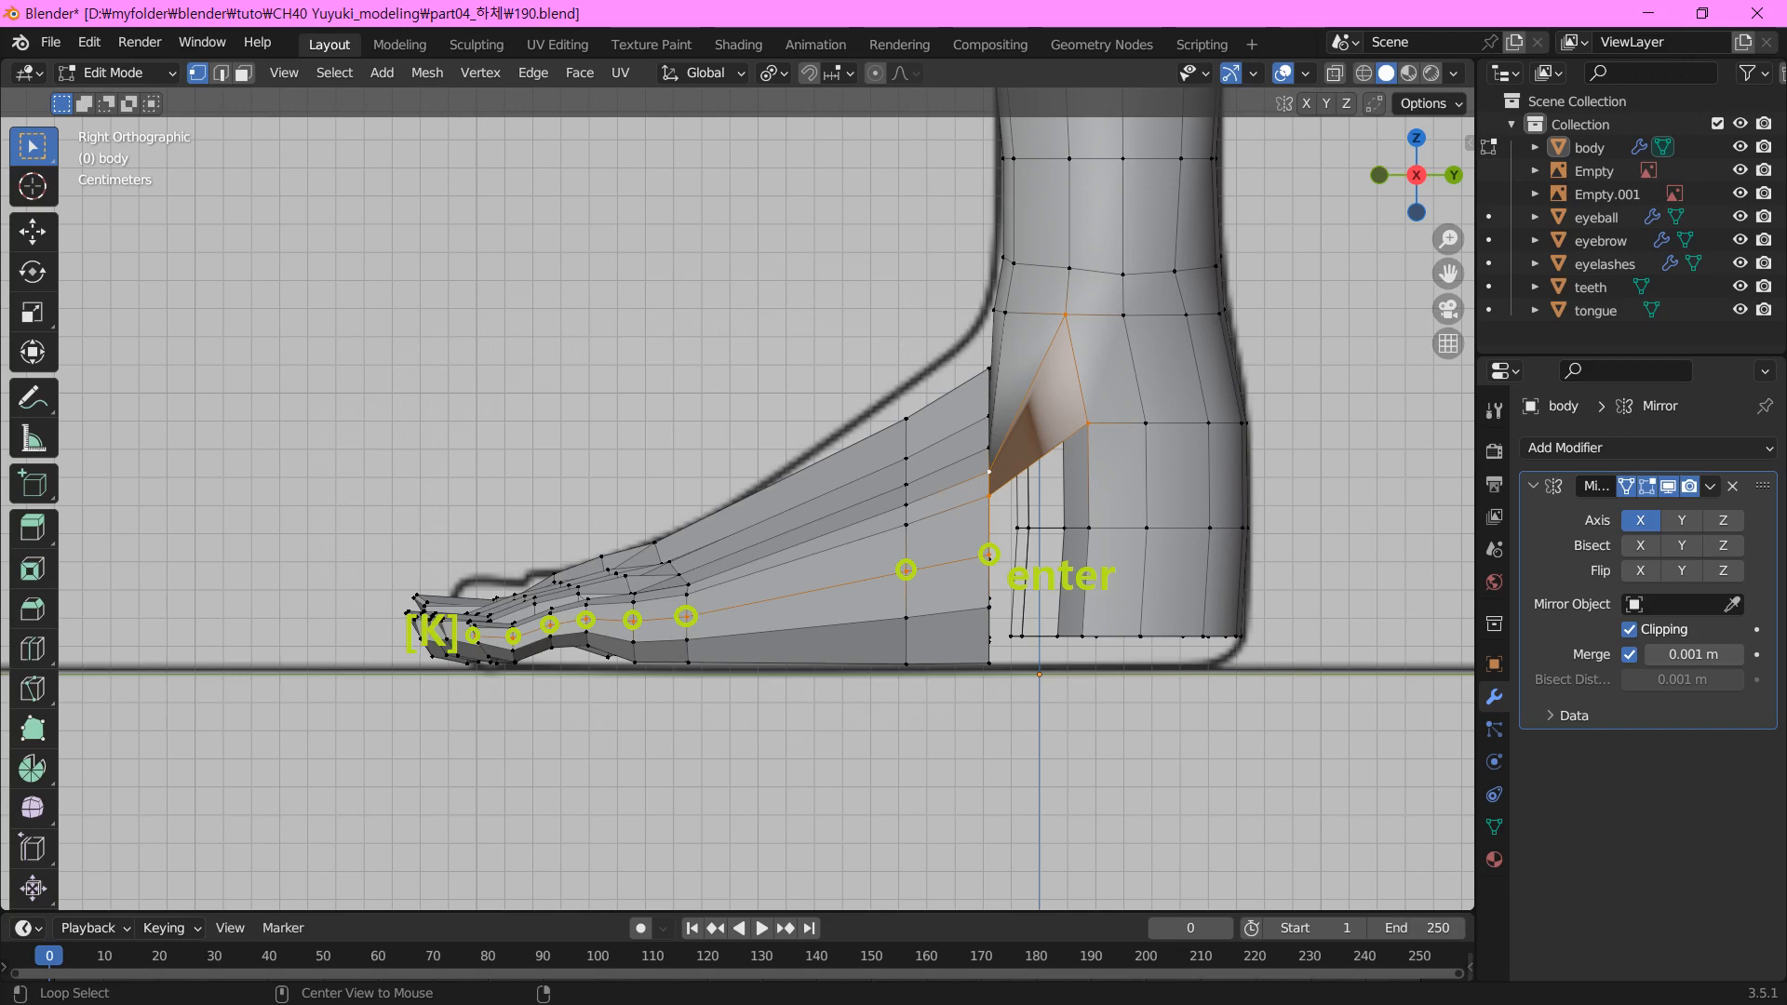
pyautogui.press('f')
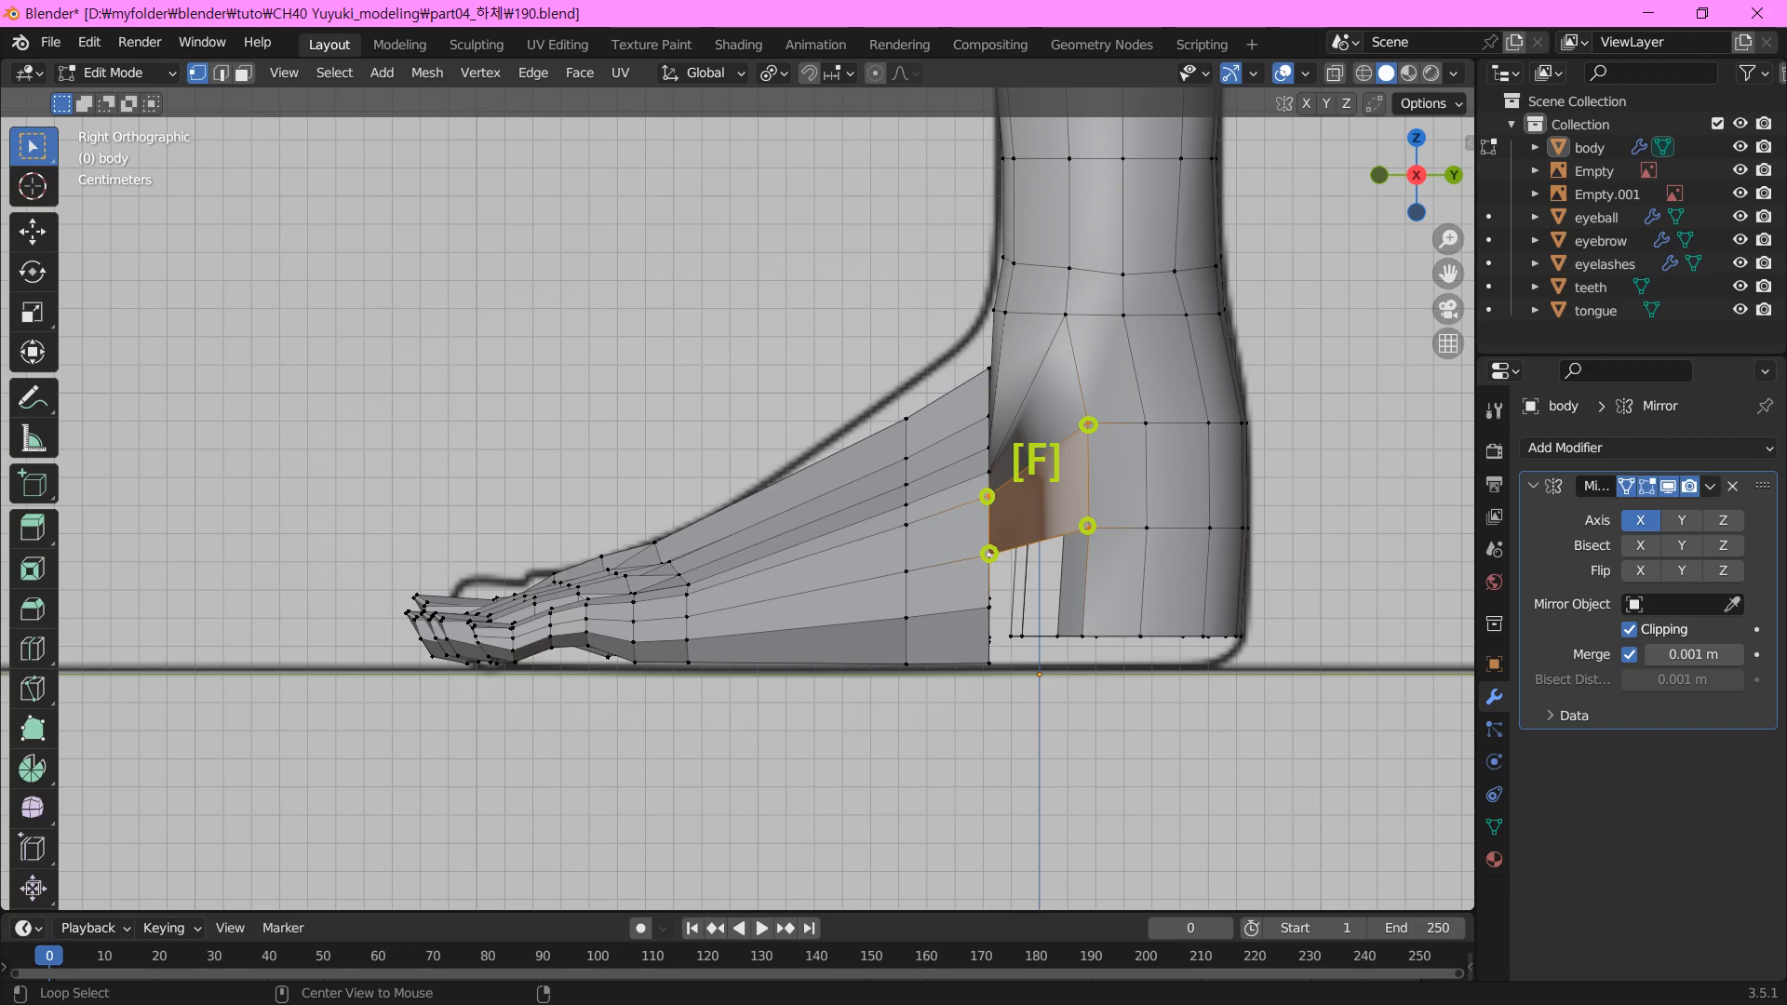
pyautogui.press('f')
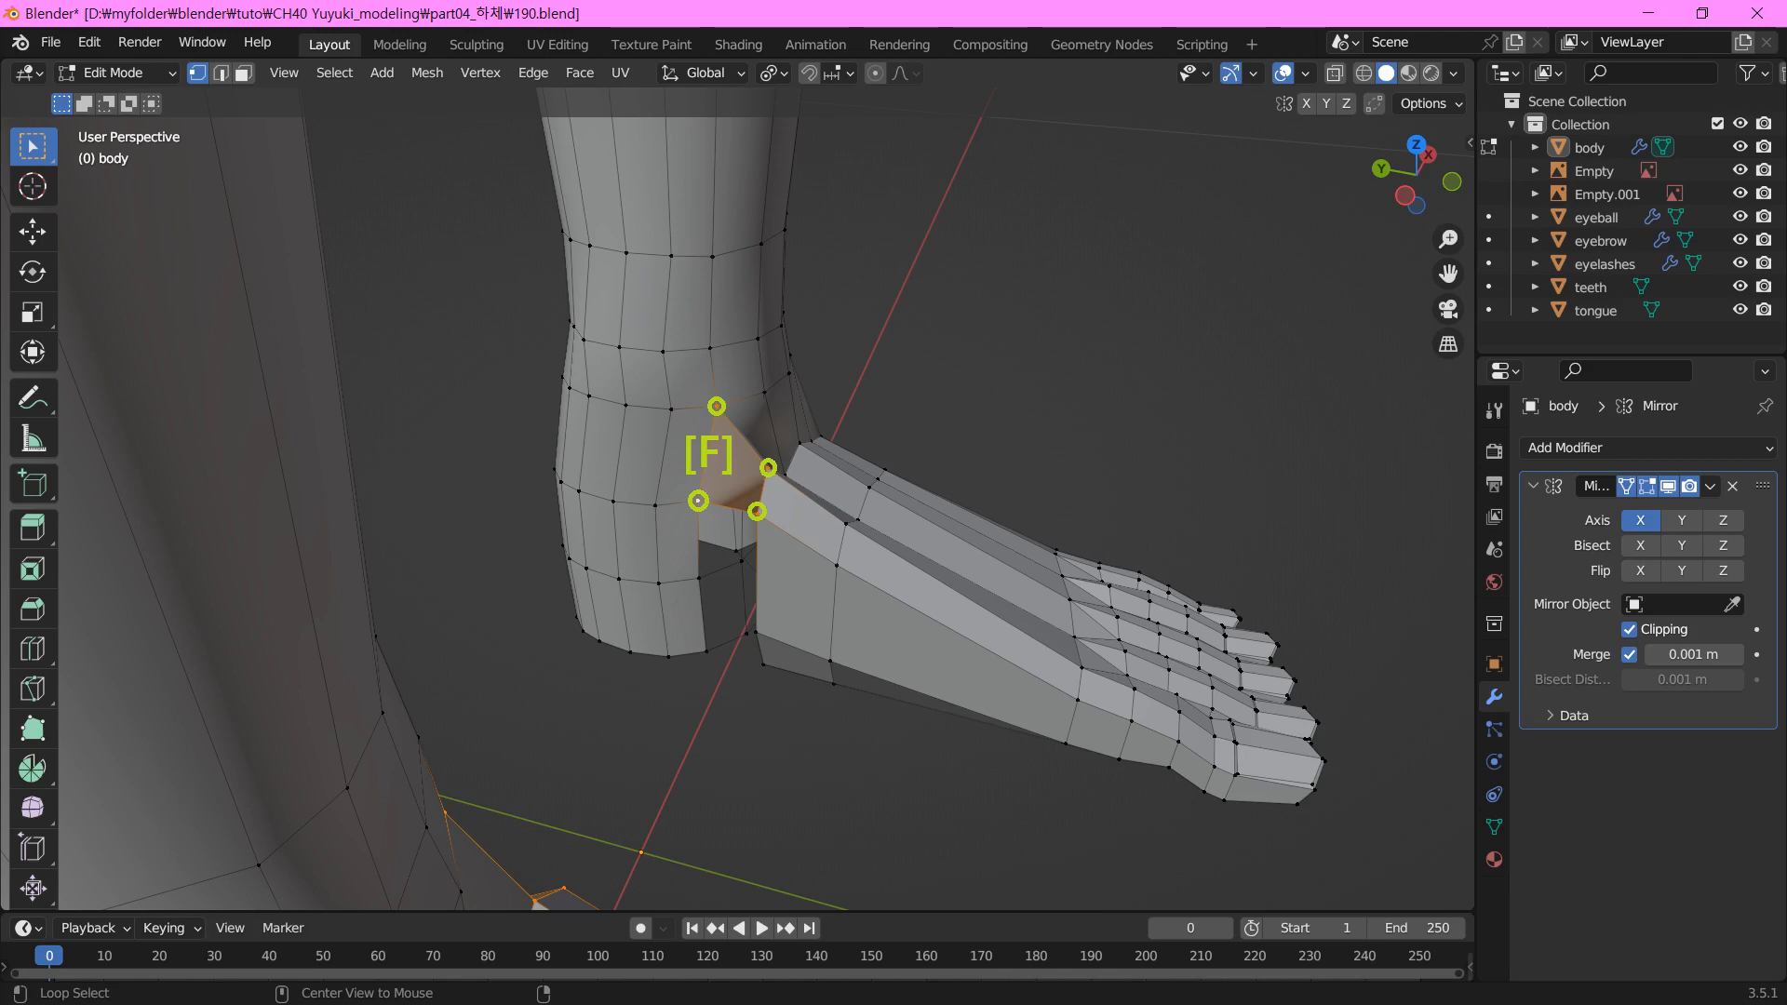
# Knife-cut an edge line along the inner side of the foot from the ankle gap to the big toe's tip
pyautogui.press('k')
pyautogui.click(753, 575)
pyautogui.click(830, 612)
pyautogui.click(1071, 719)
pyautogui.click(1124, 740)
pyautogui.click(1173, 754)
pyautogui.click(1306, 797)
pyautogui.press('Return')
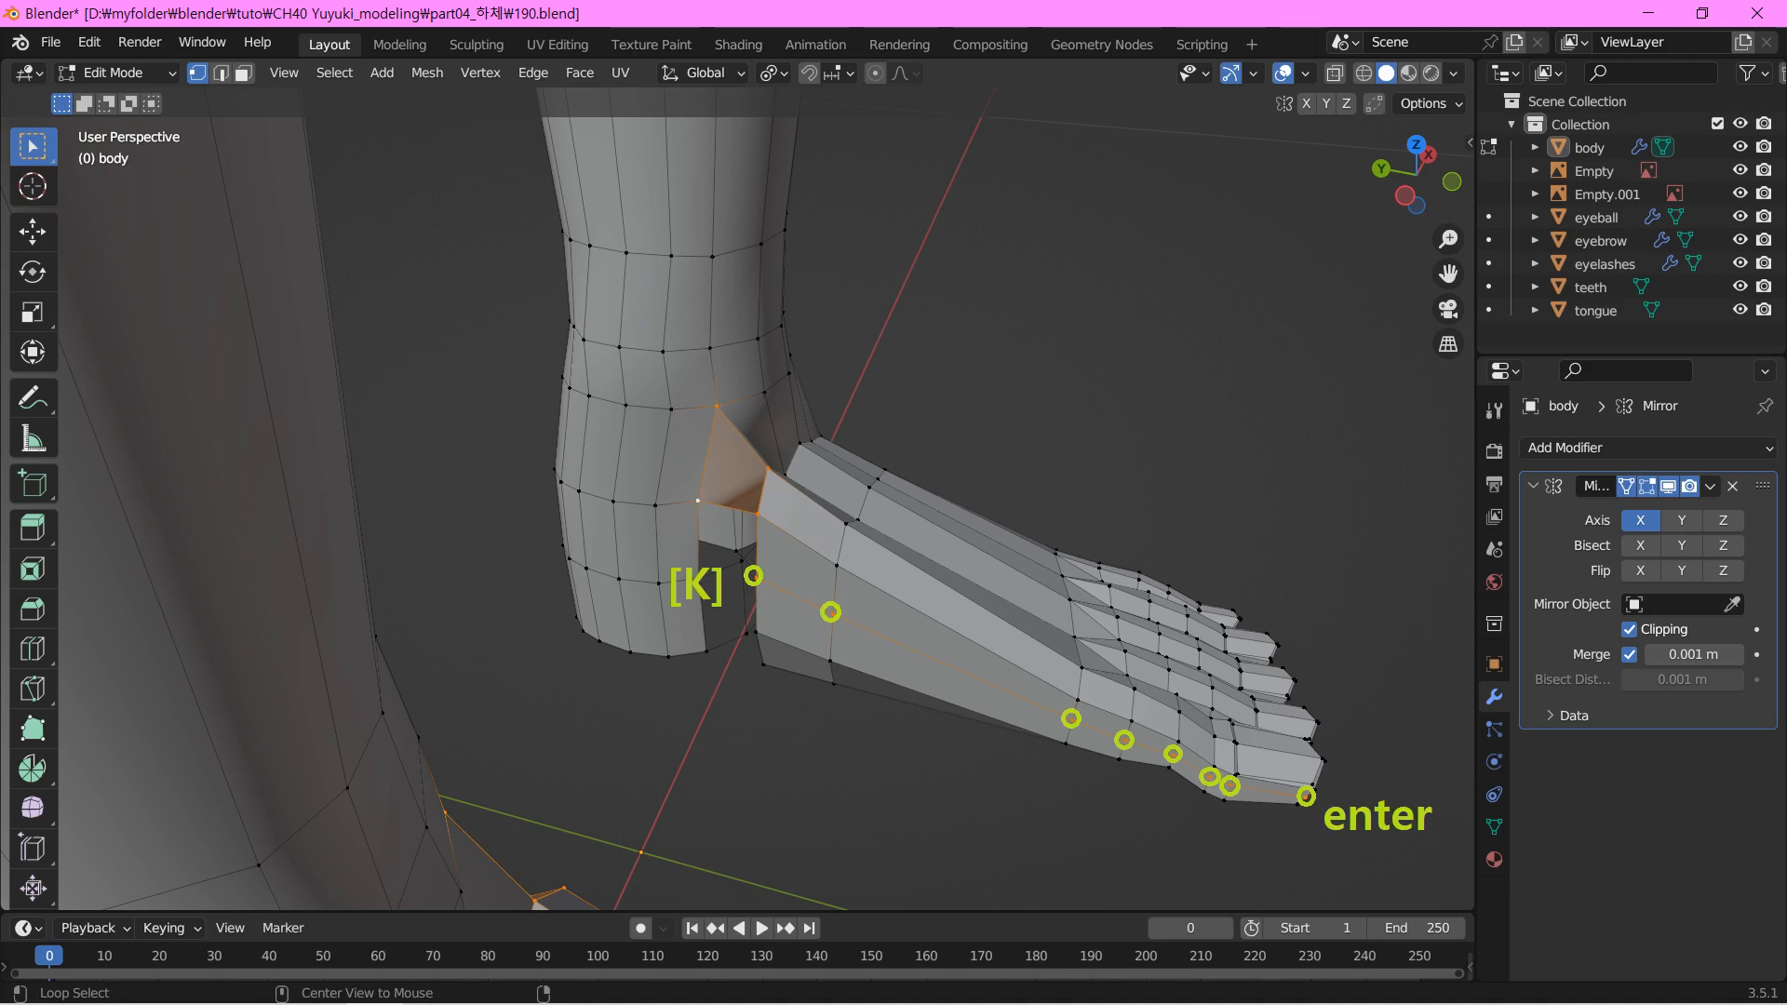
# Fill the gap between the ankle and the foot's inner side with two stacked four-sided faces
pyautogui.click(700, 500)
pyautogui.keyDown('shift'); pyautogui.click(758, 512); pyautogui.keyUp('shift')
pyautogui.keyDown('shift'); pyautogui.click(755, 578); pyautogui.keyUp('shift')
pyautogui.keyDown('shift'); pyautogui.click(698, 578); pyautogui.keyUp('shift')
pyautogui.press('f')
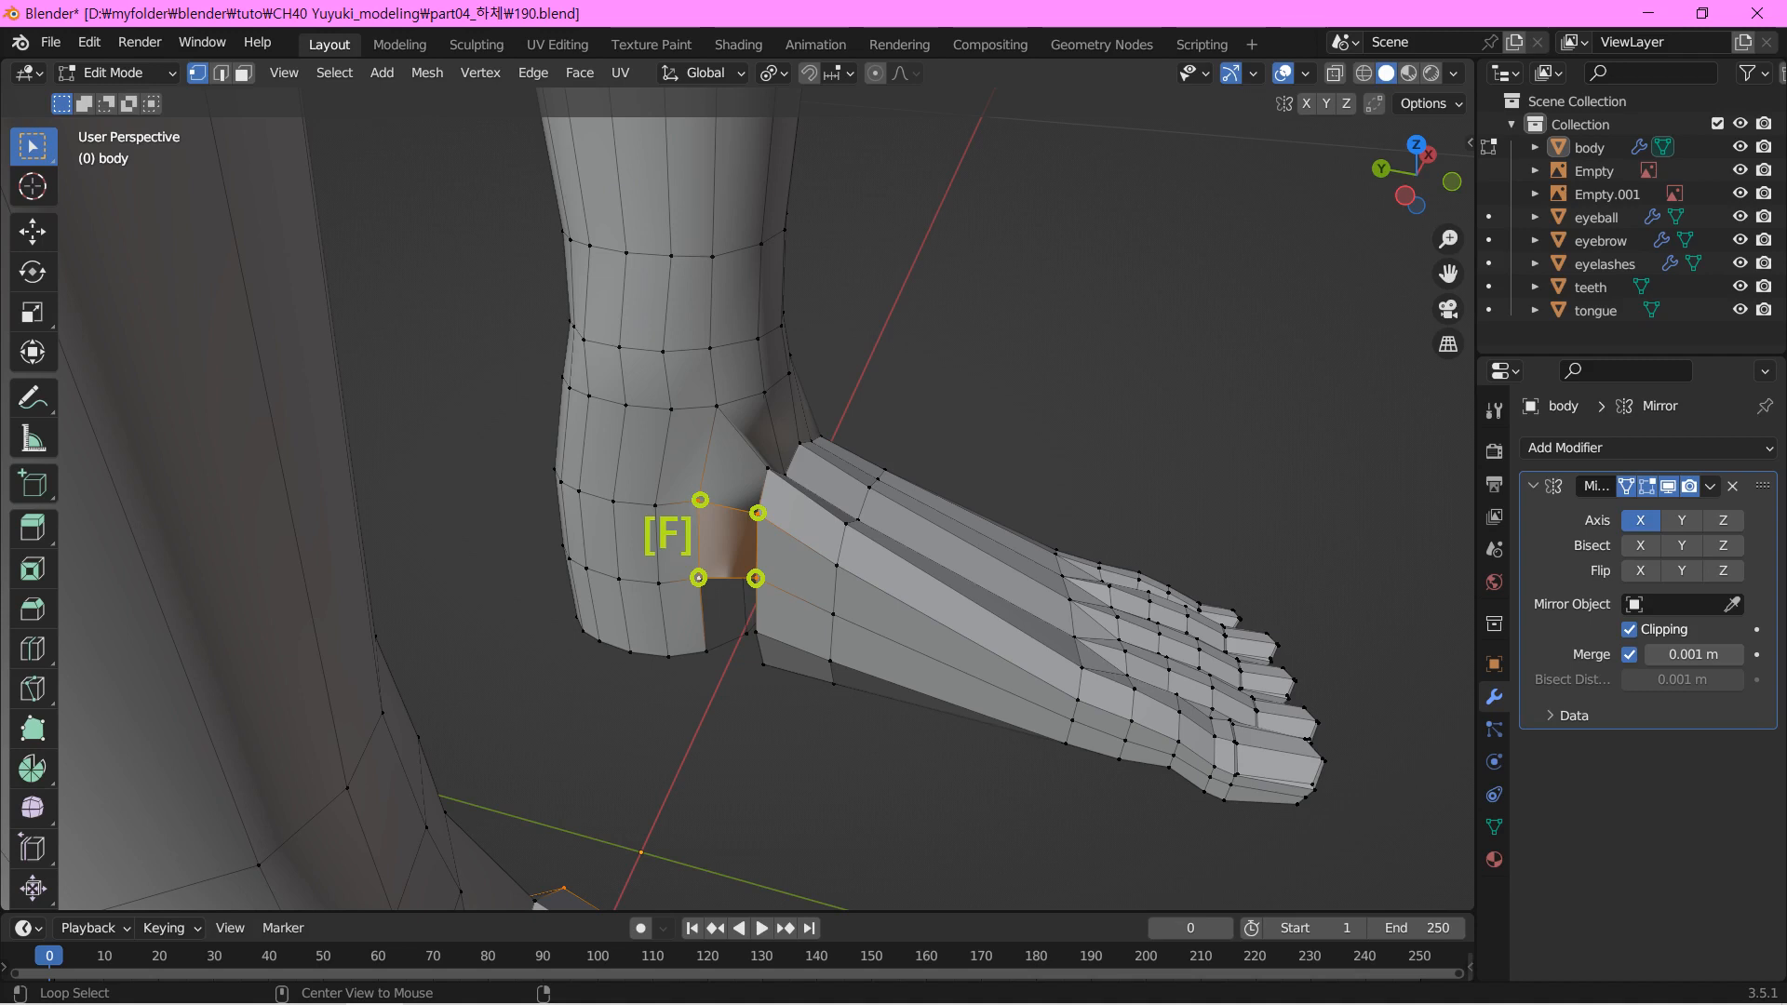
pyautogui.click(698, 576)
pyautogui.keyDown('shift'); pyautogui.click(754, 577); pyautogui.keyUp('shift')
pyautogui.keyDown('shift'); pyautogui.click(755, 631); pyautogui.keyUp('shift')
pyautogui.keyDown('shift'); pyautogui.click(706, 650); pyautogui.keyUp('shift')
pyautogui.press('f')
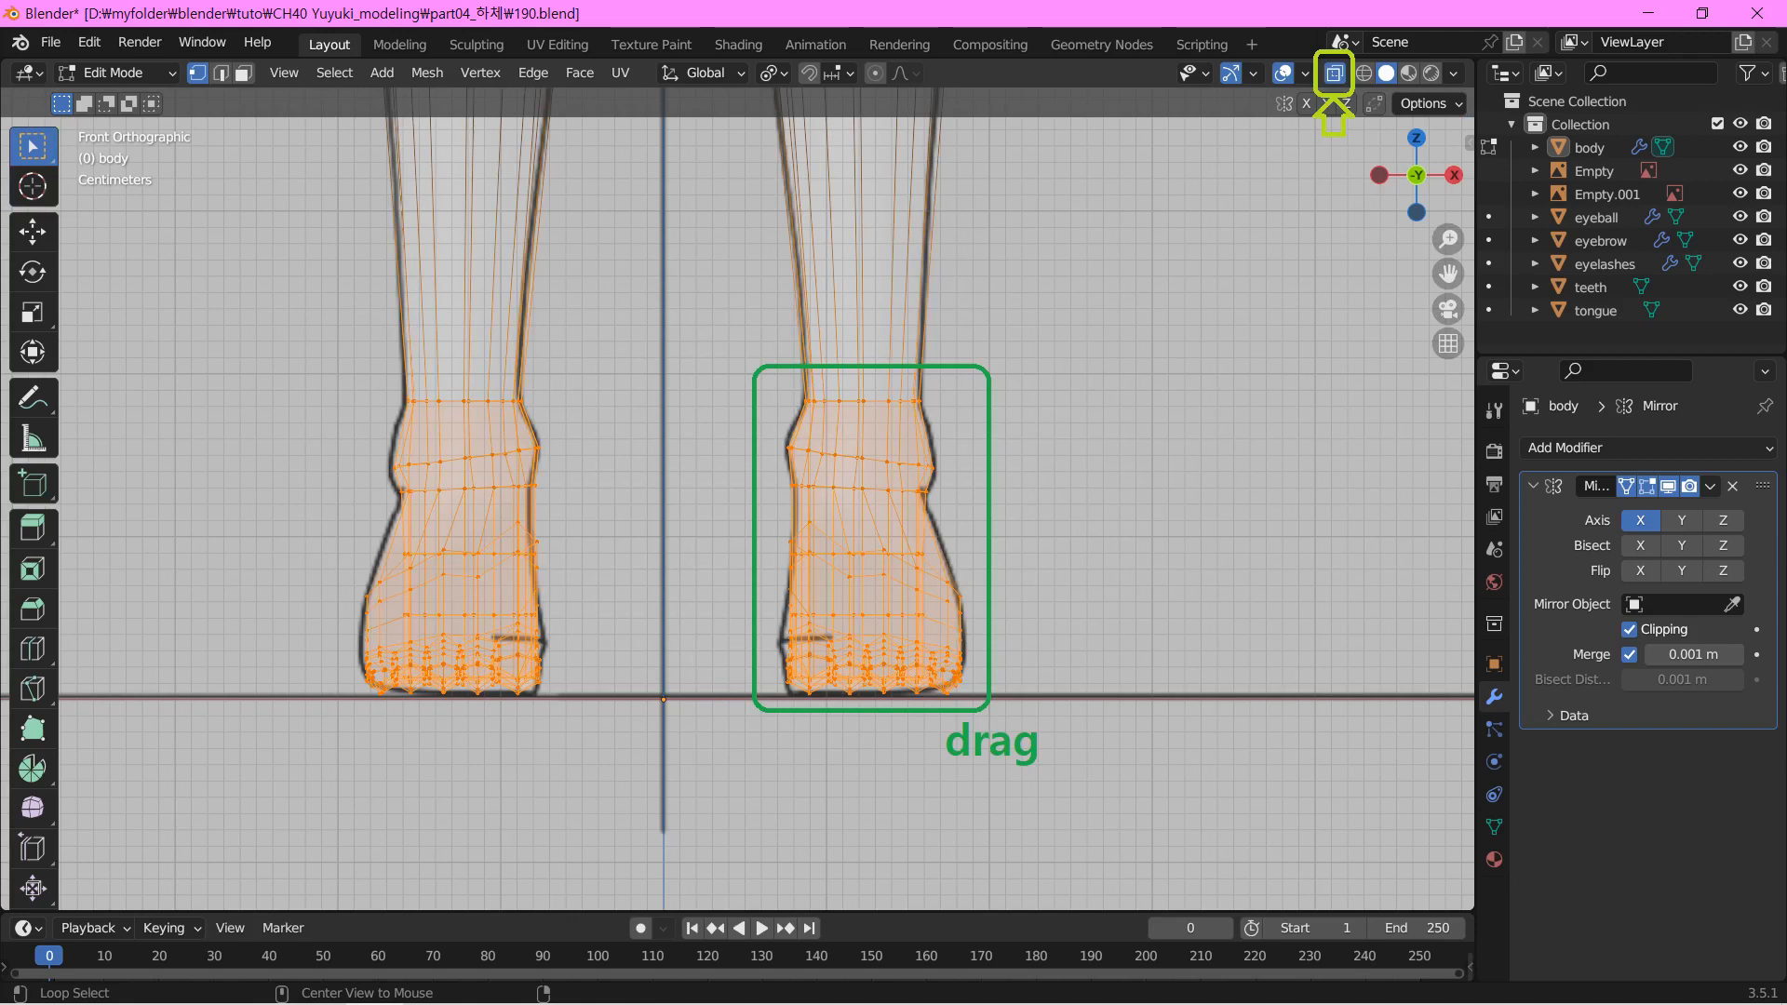
# Isolate the selected feet and ankles by hiding the rest of the body, and flip the normals of the foot faces
pyautogui.hotkey('shift', 'h')
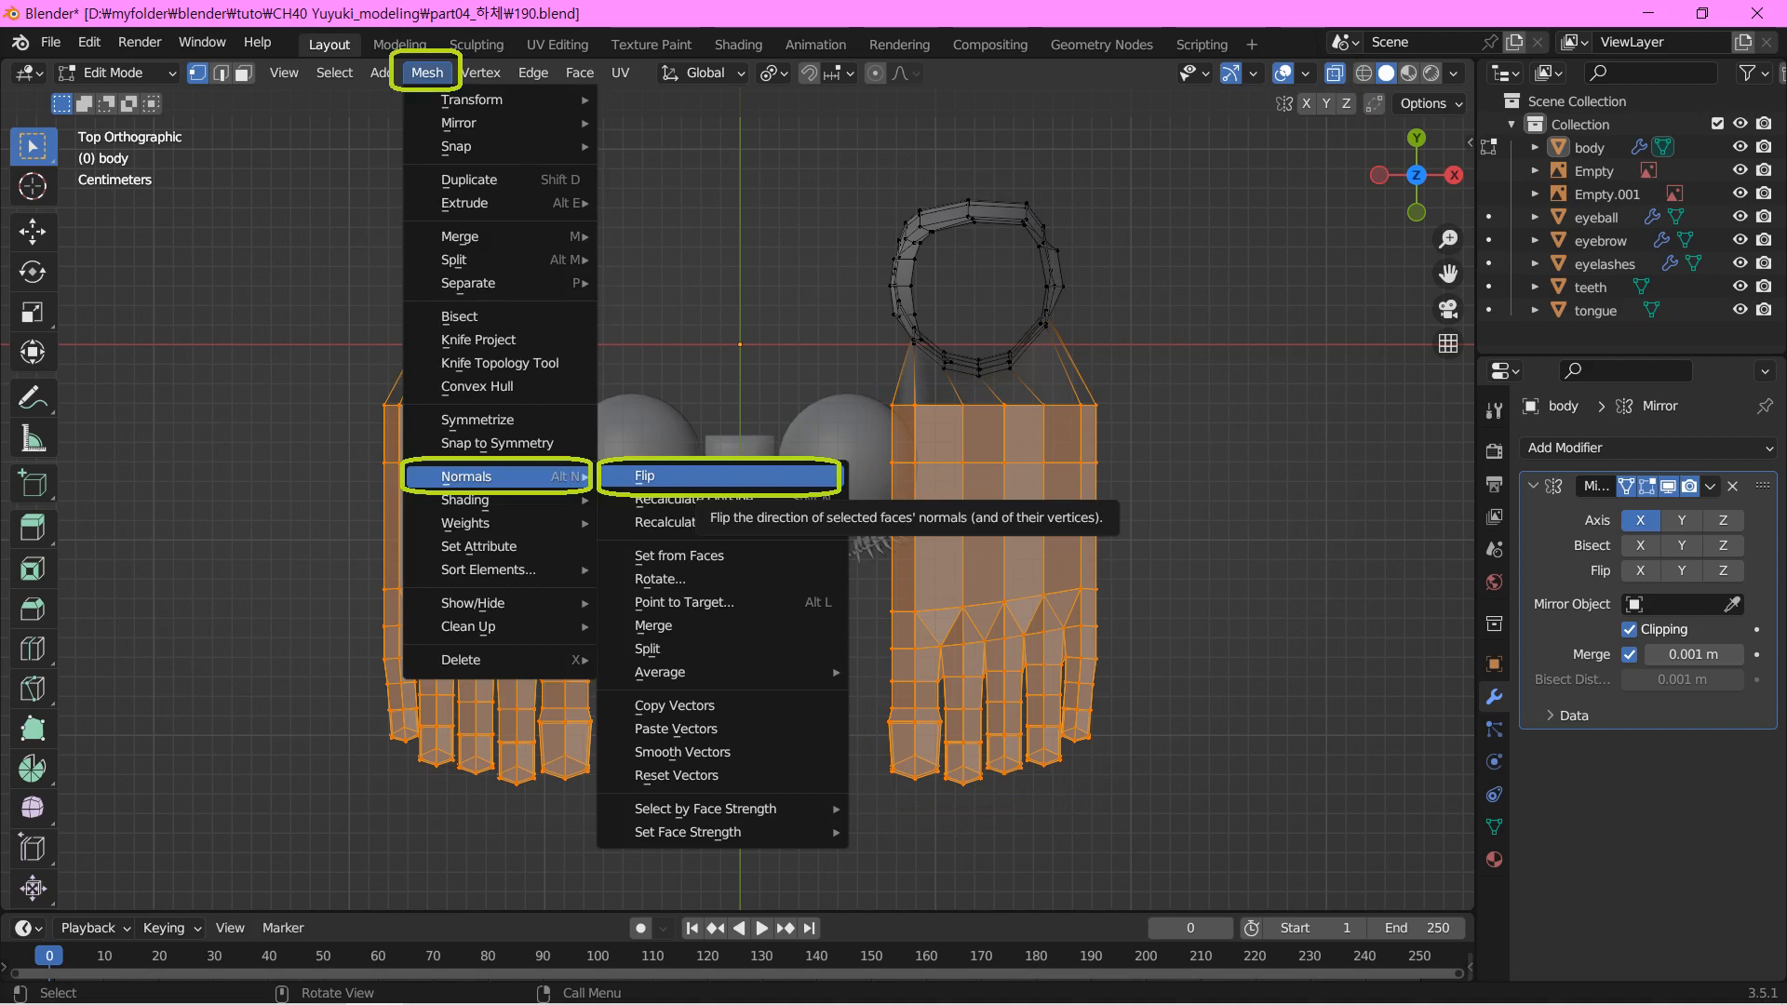
pyautogui.click(644, 476)
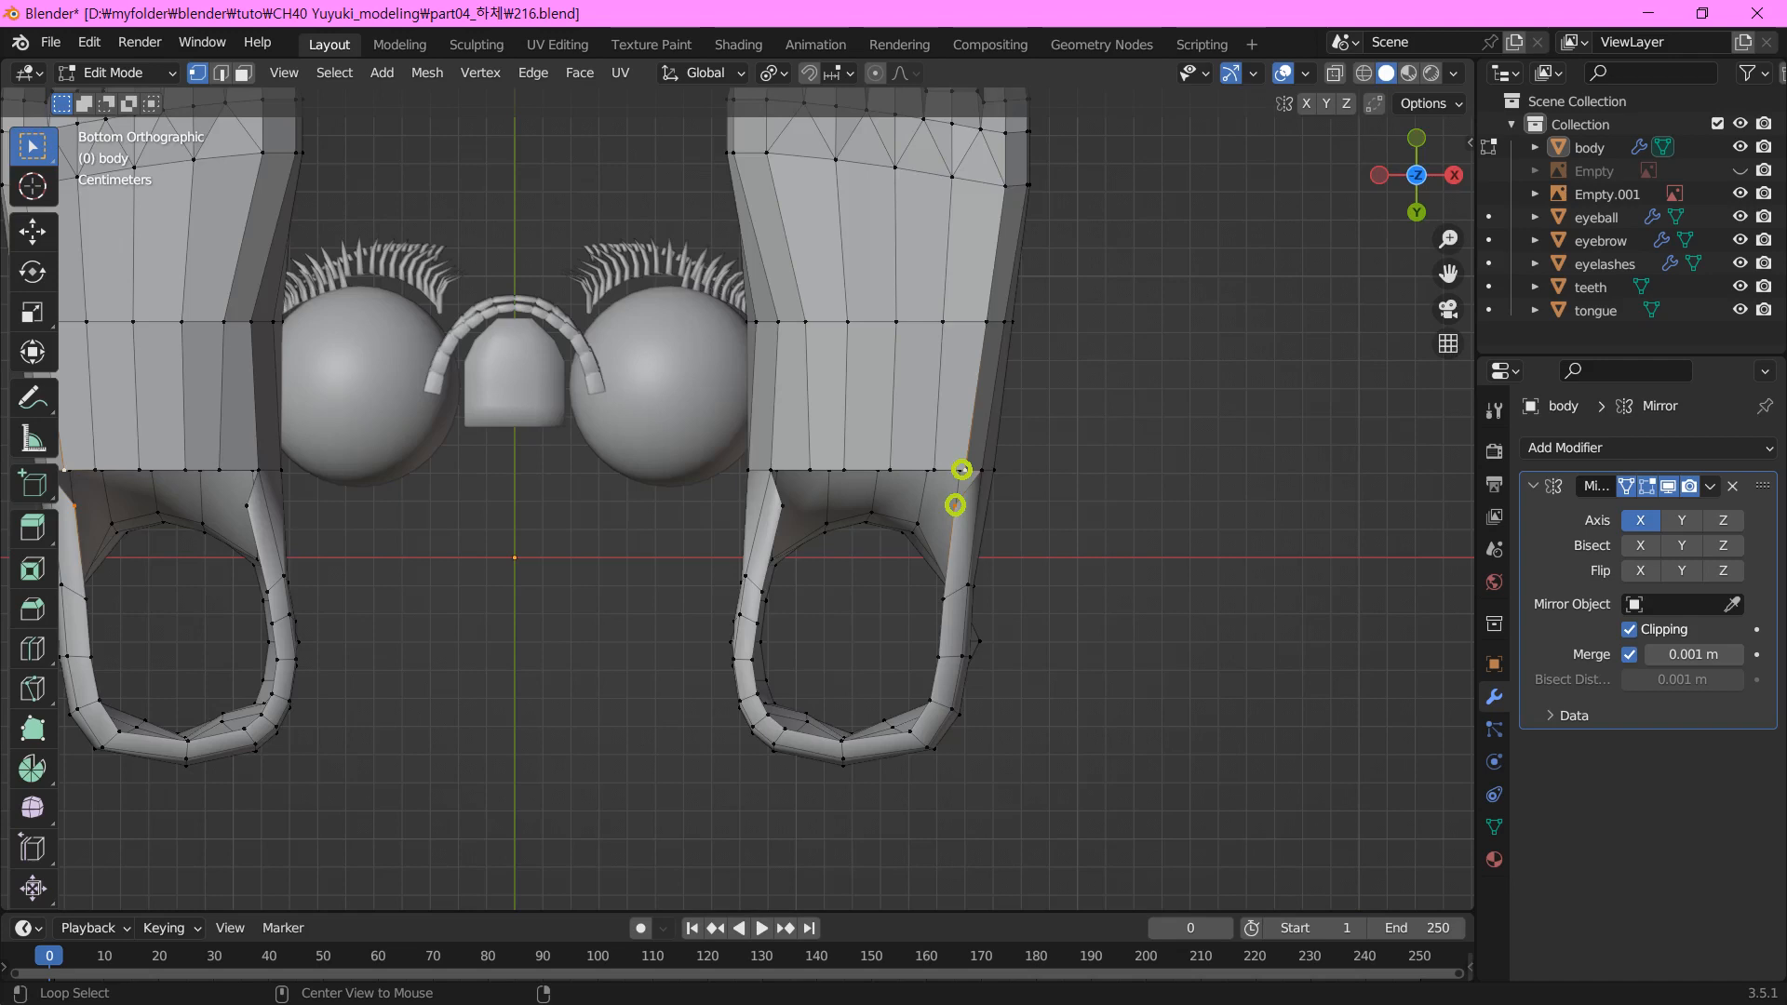
# Merge the heel rim's outer and inner front corners into the sole's rear edge vertices, and fill the heel's bottom opening with a face
pyautogui.press('m')
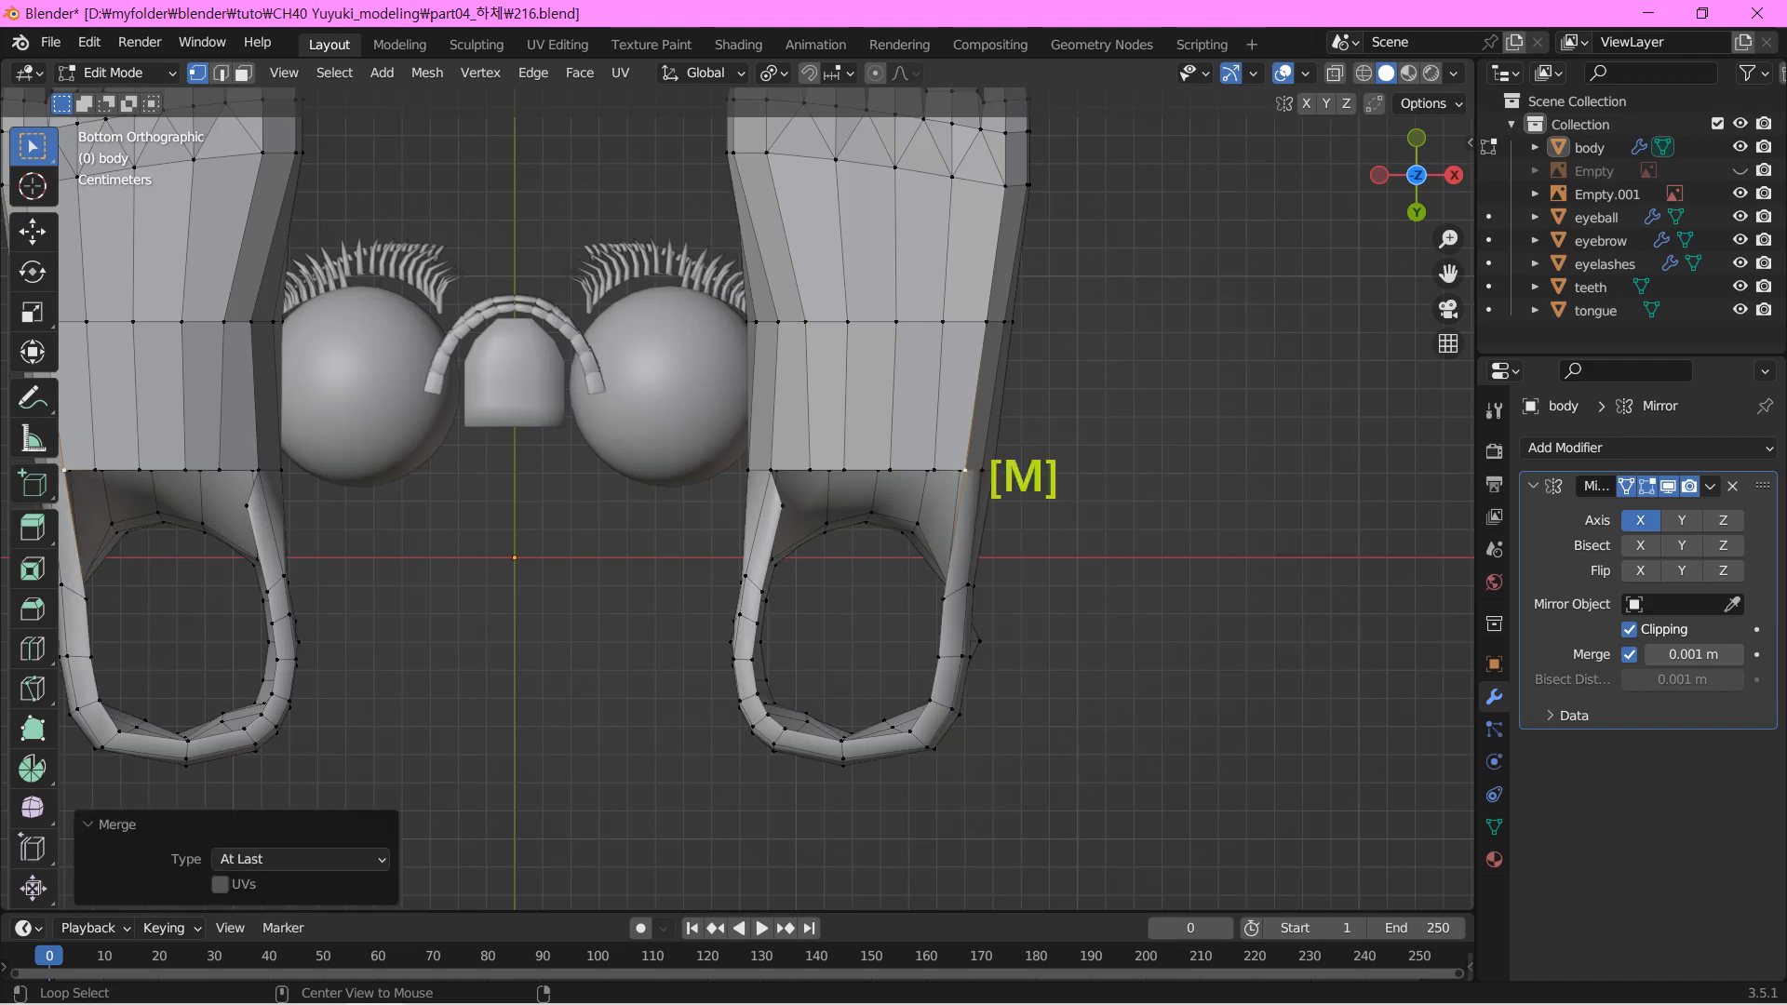
pyautogui.click(809, 471)
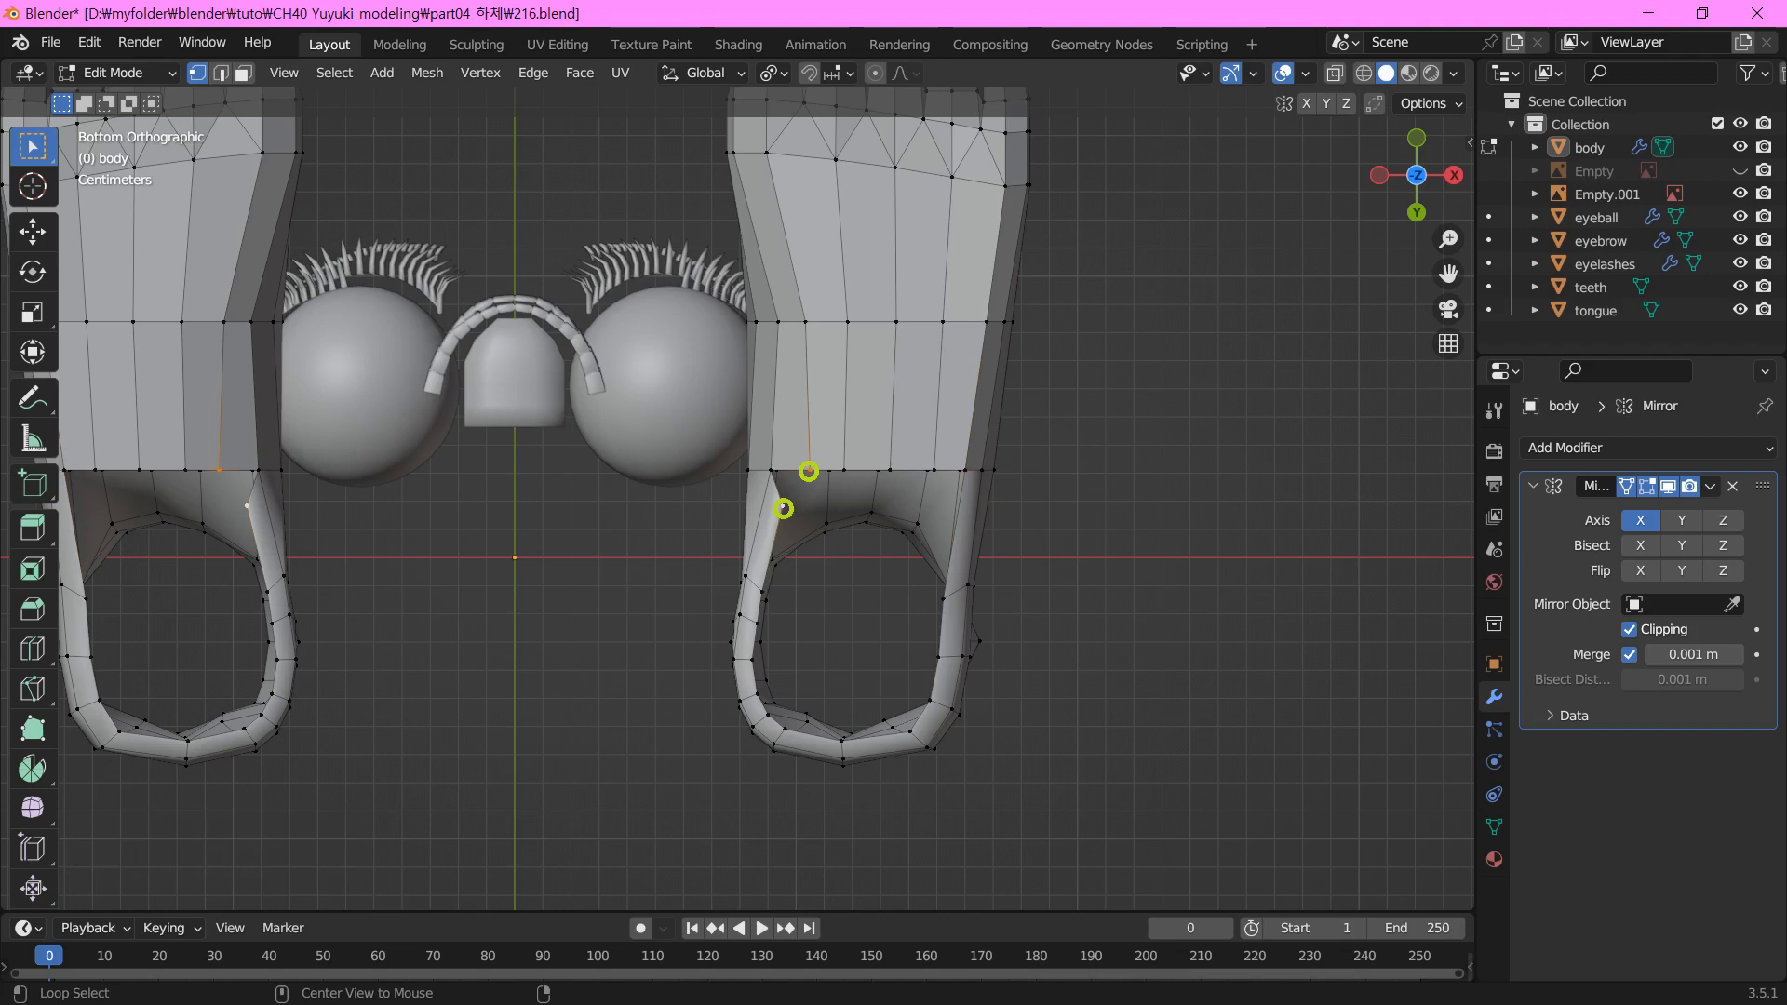
pyautogui.press('m')
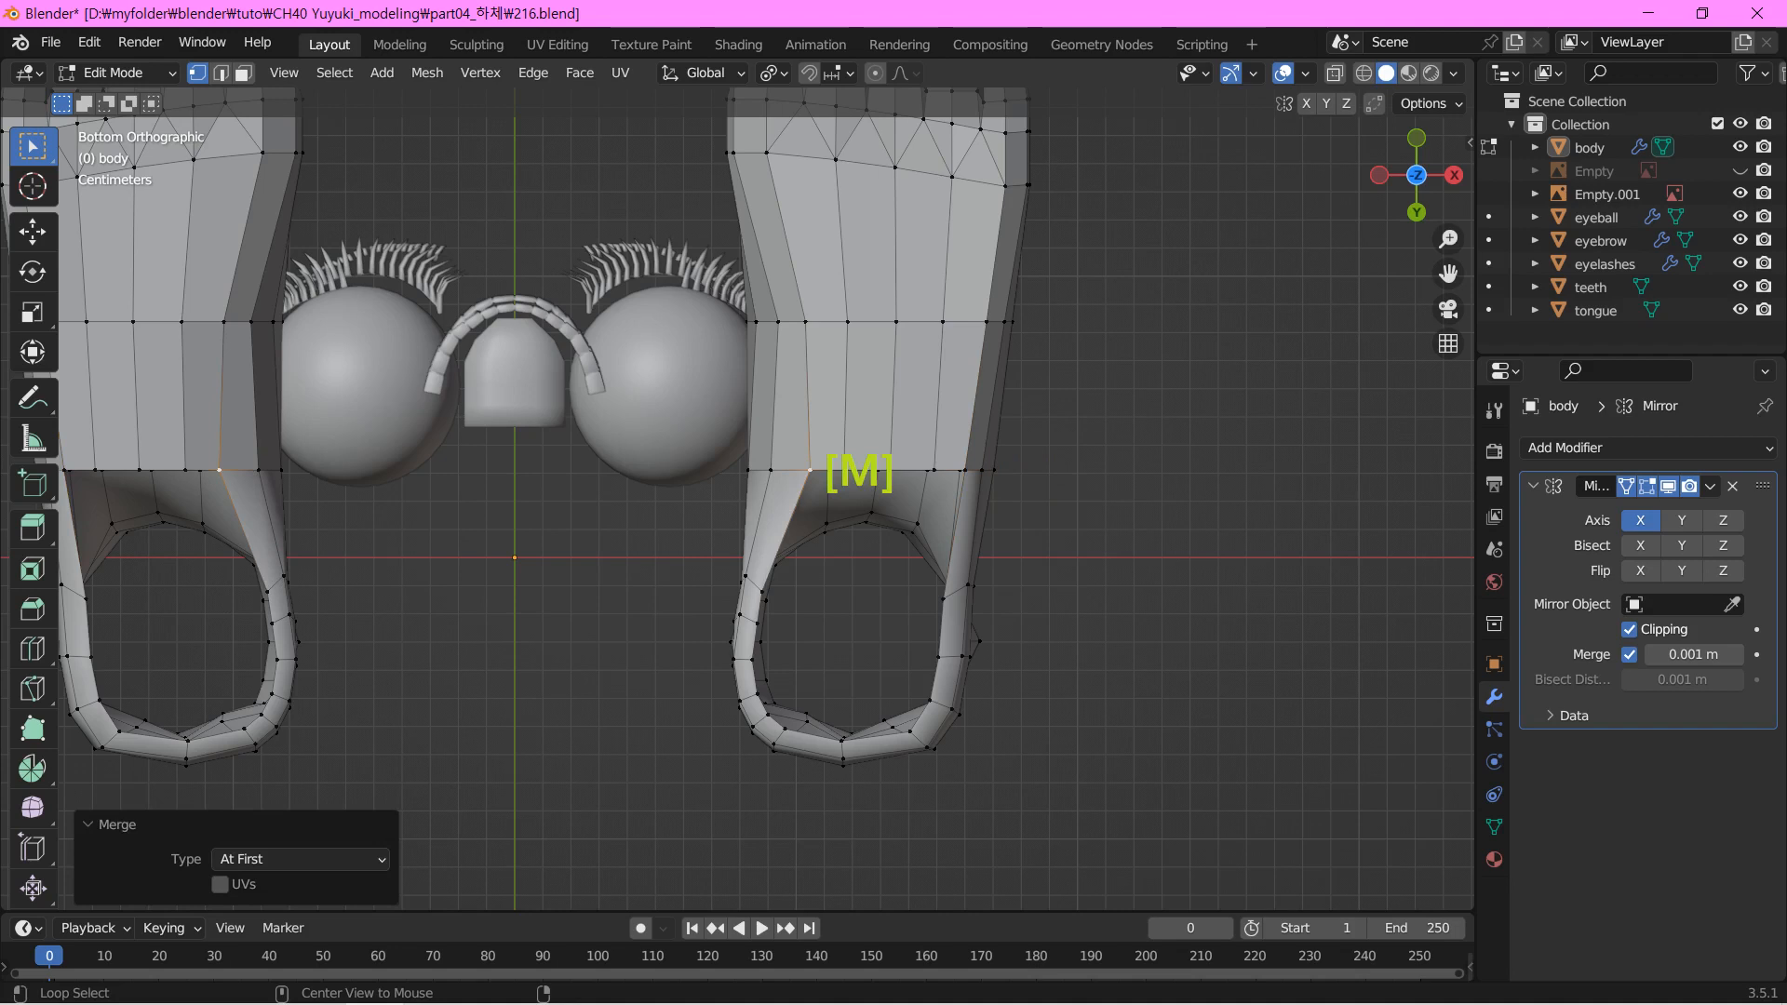
pyautogui.keyDown('alt'); pyautogui.click(787, 526); pyautogui.keyUp('alt')
pyautogui.press('f')
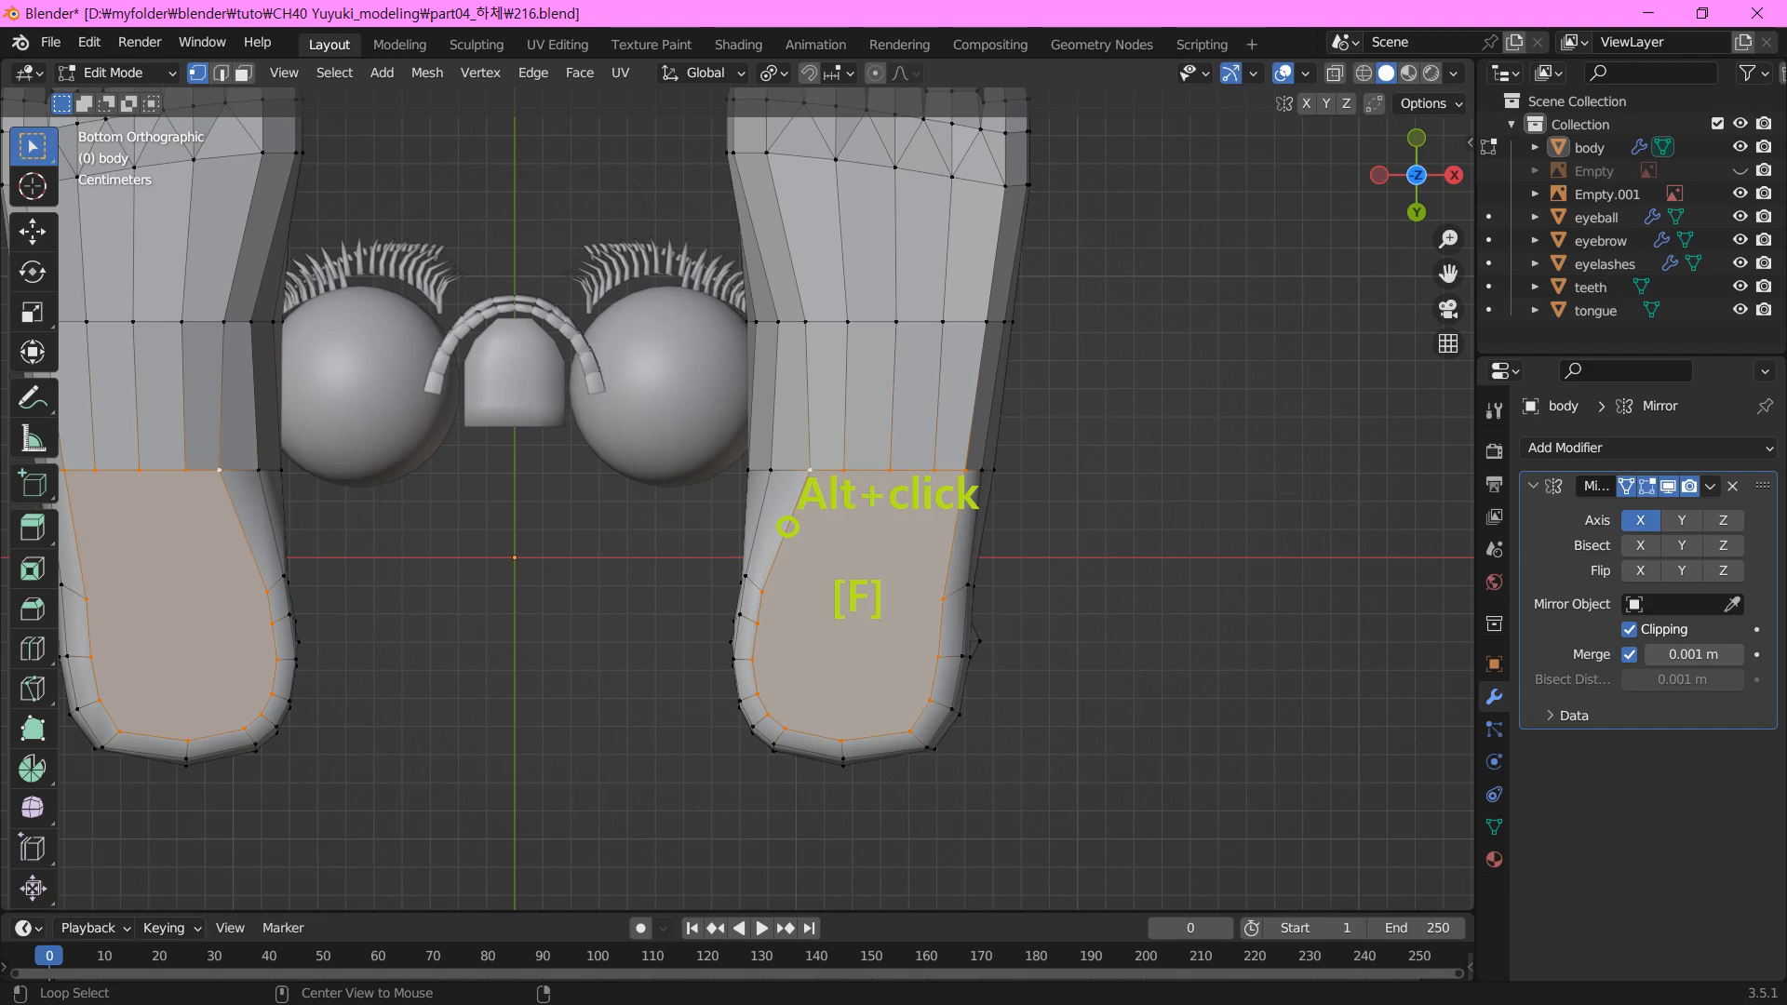
# Connect opposite vertices across the heel's bottom face with lengthwise and crosswise edges, and reveal the hidden legs in front view
pyautogui.press('j')
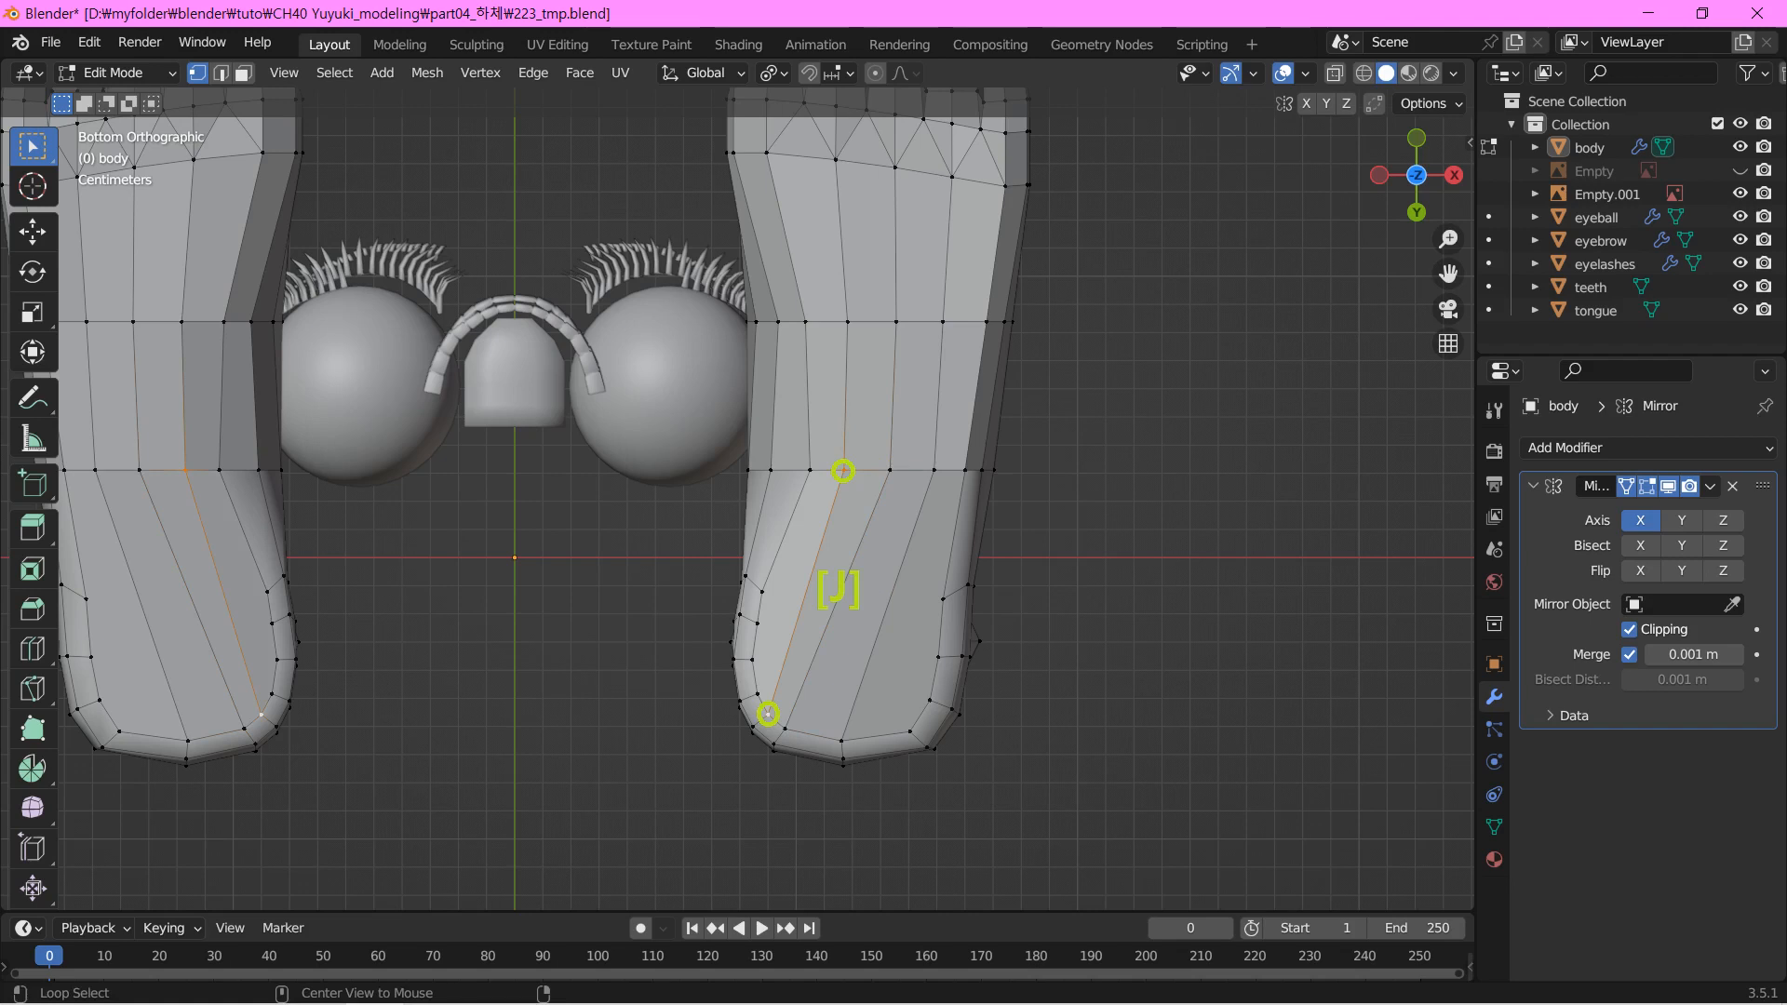
pyautogui.press('j')
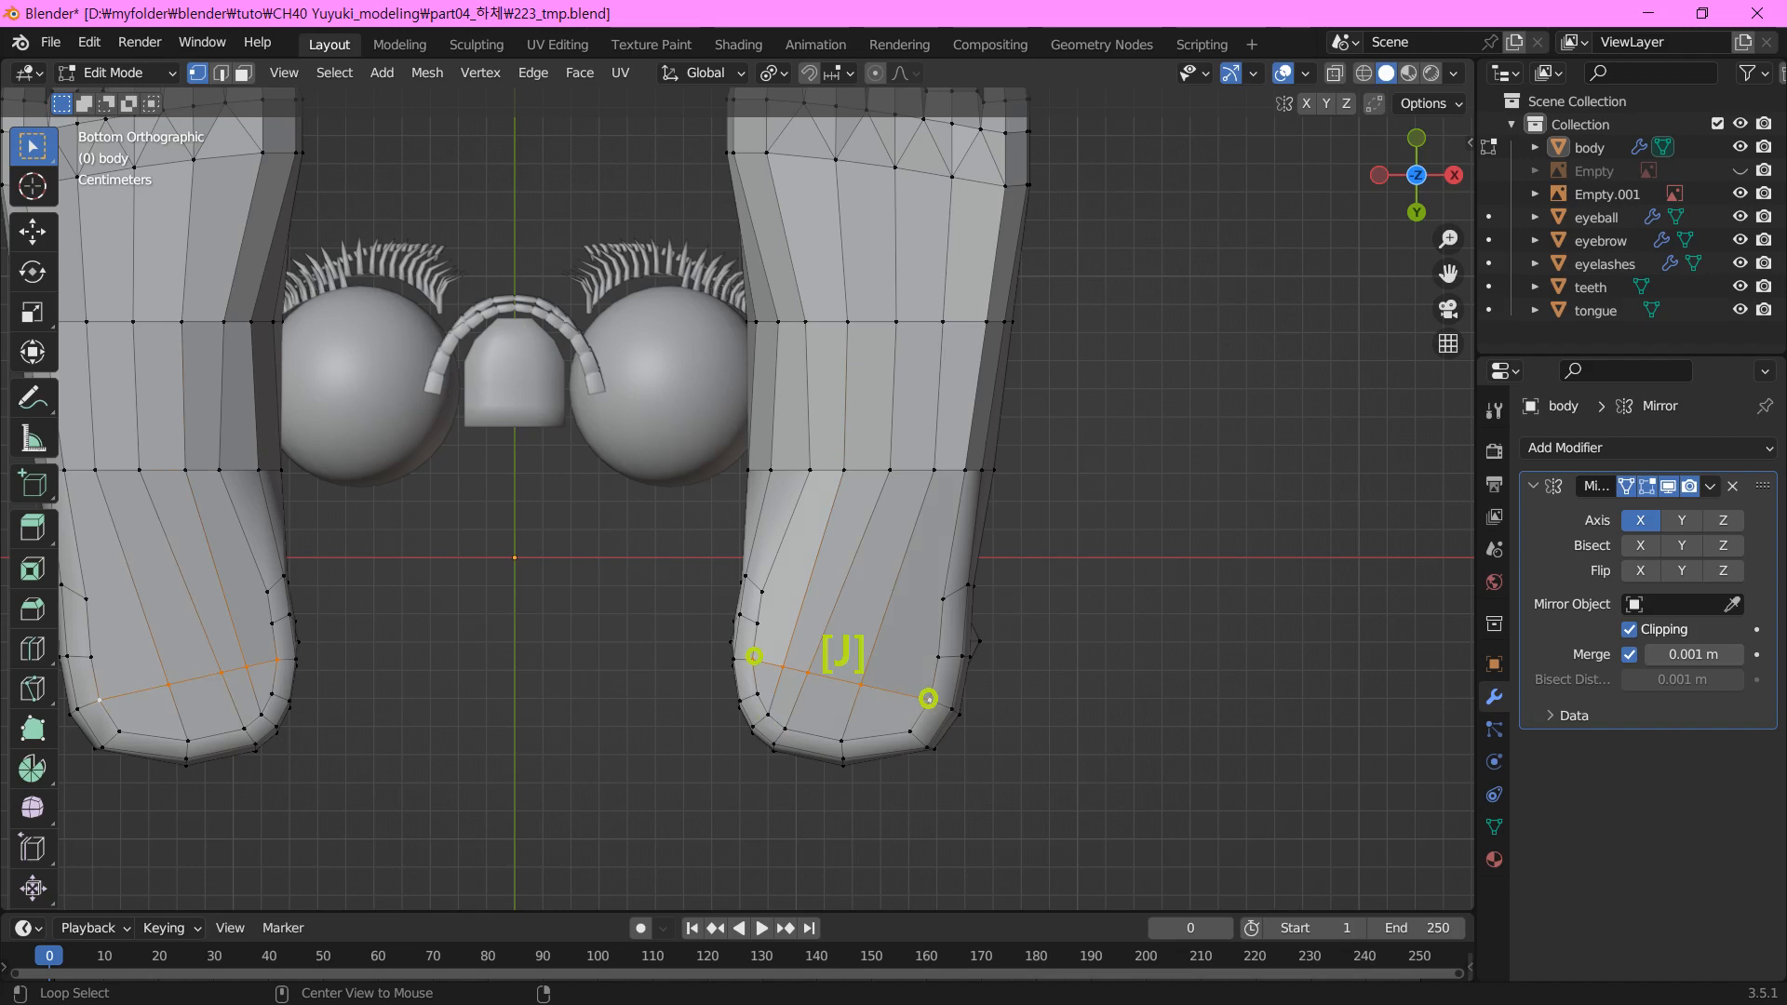
pyautogui.press('j')
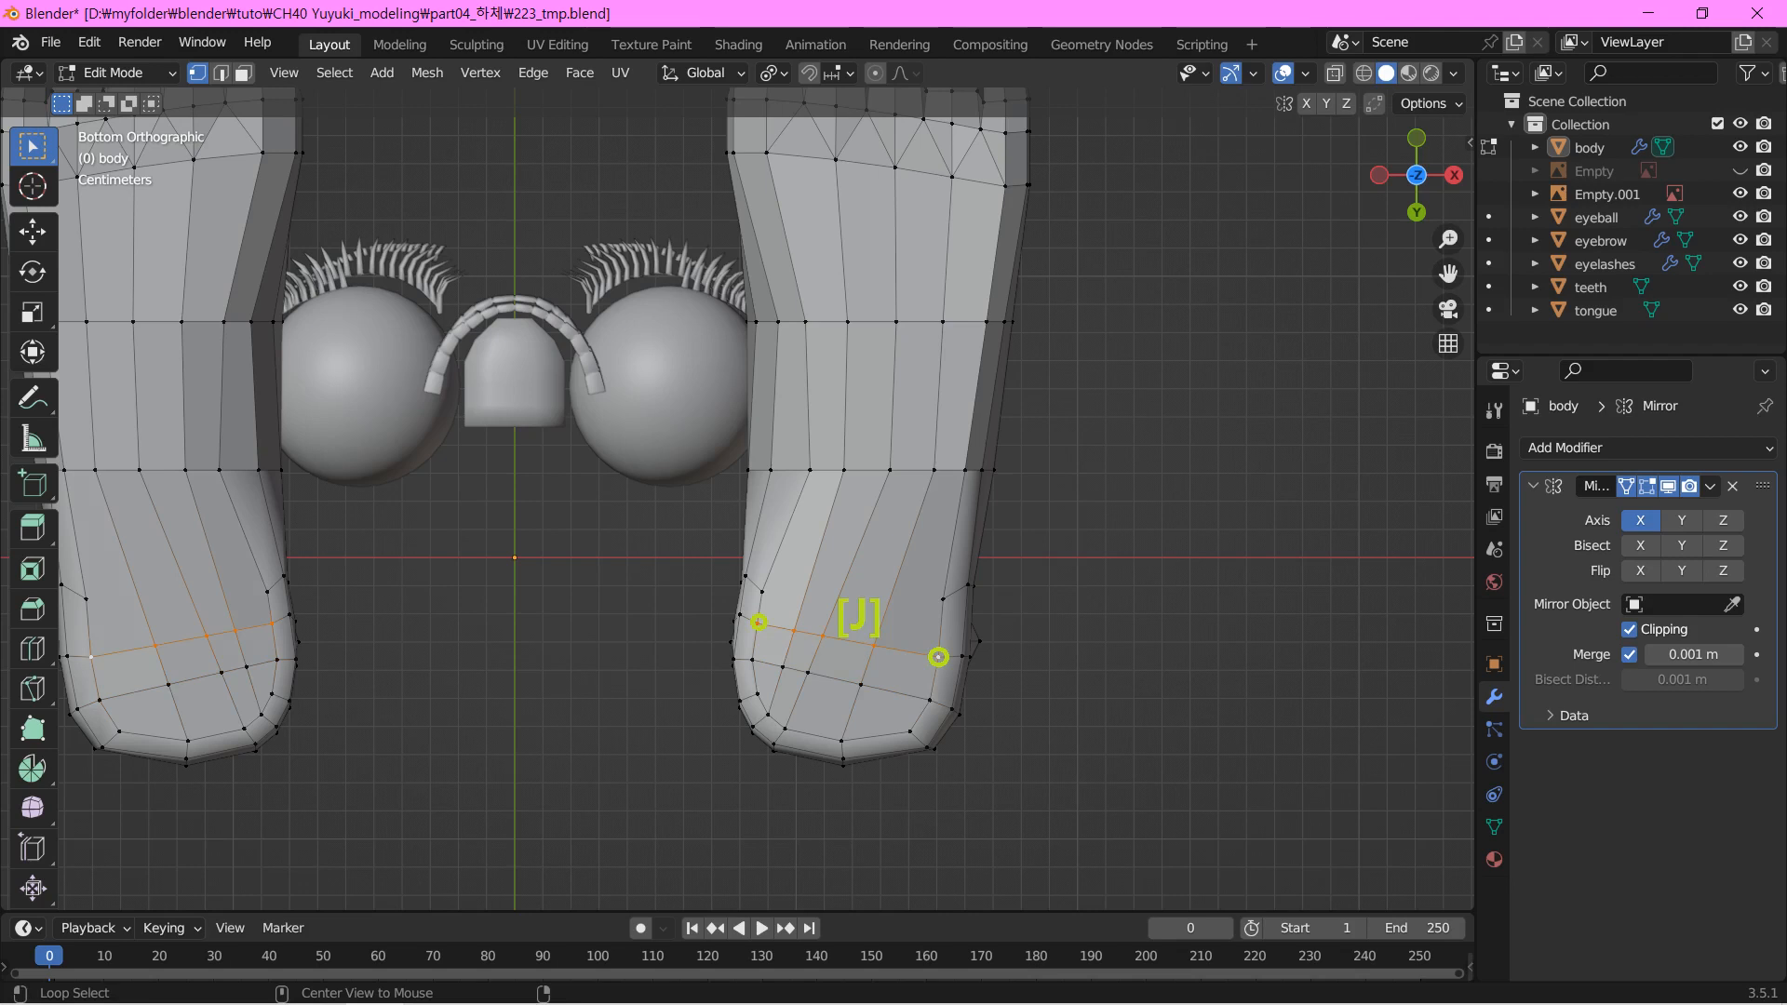
pyautogui.press('j')
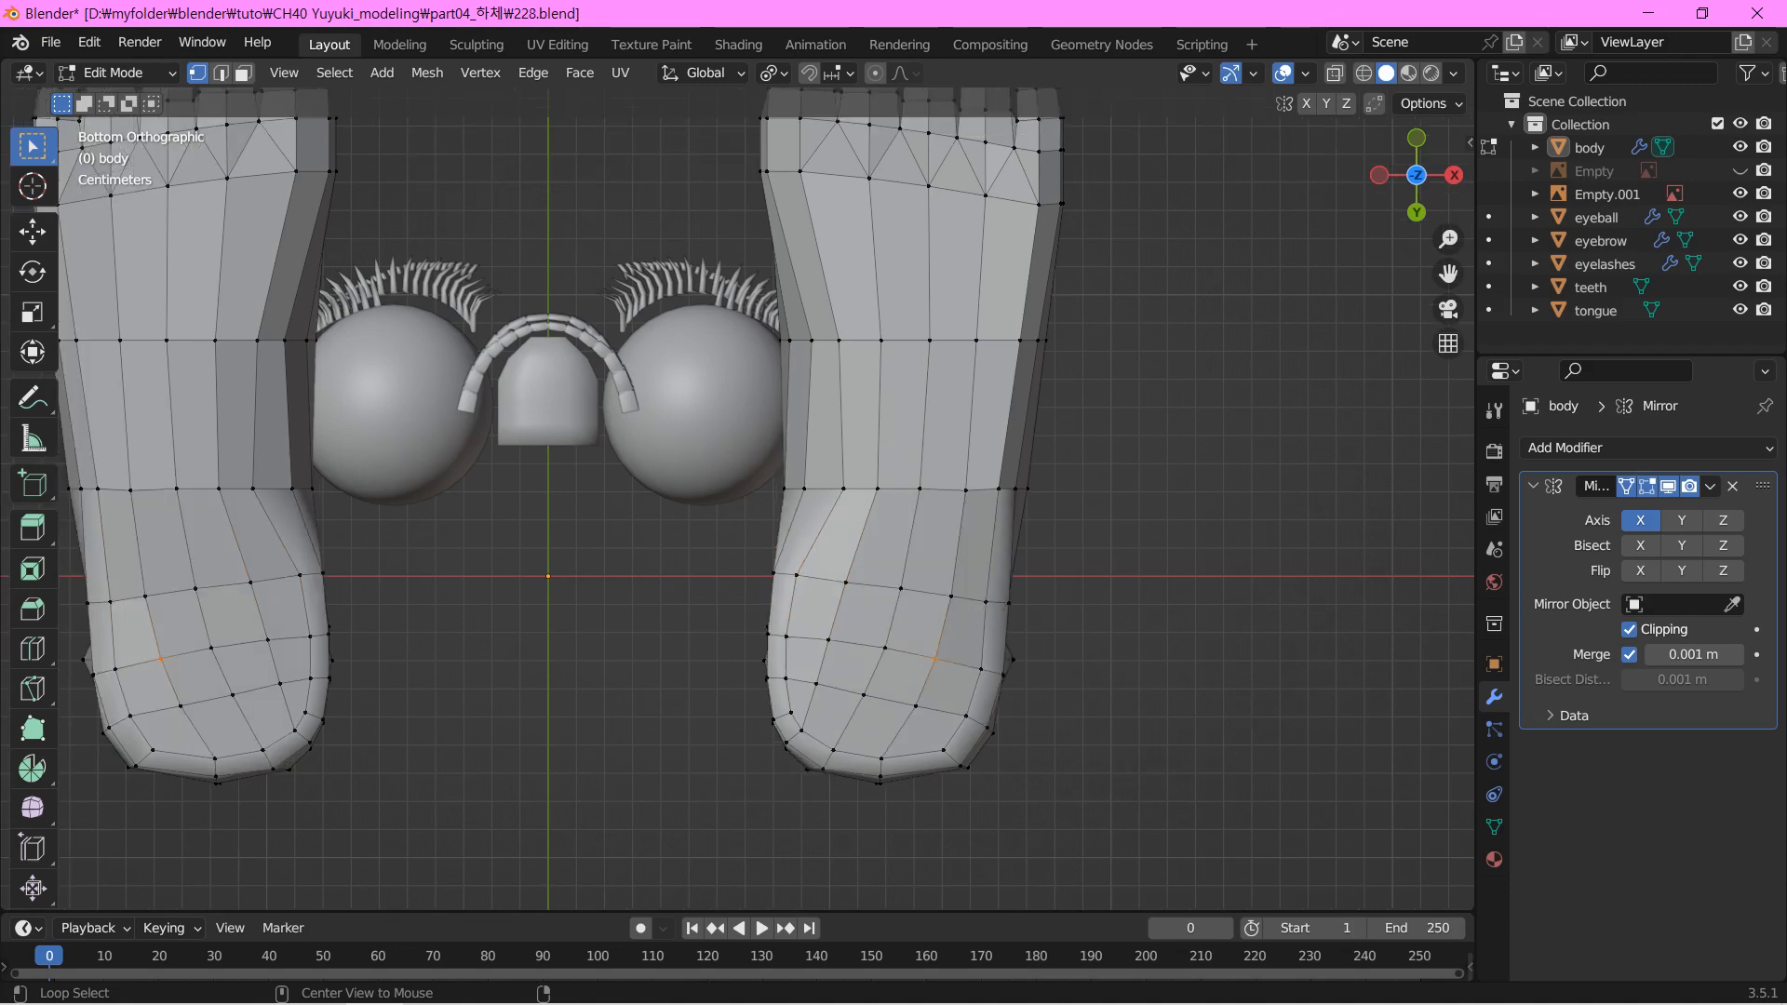
pyautogui.press('KP_1')
pyautogui.hotkey('alt', 'h')
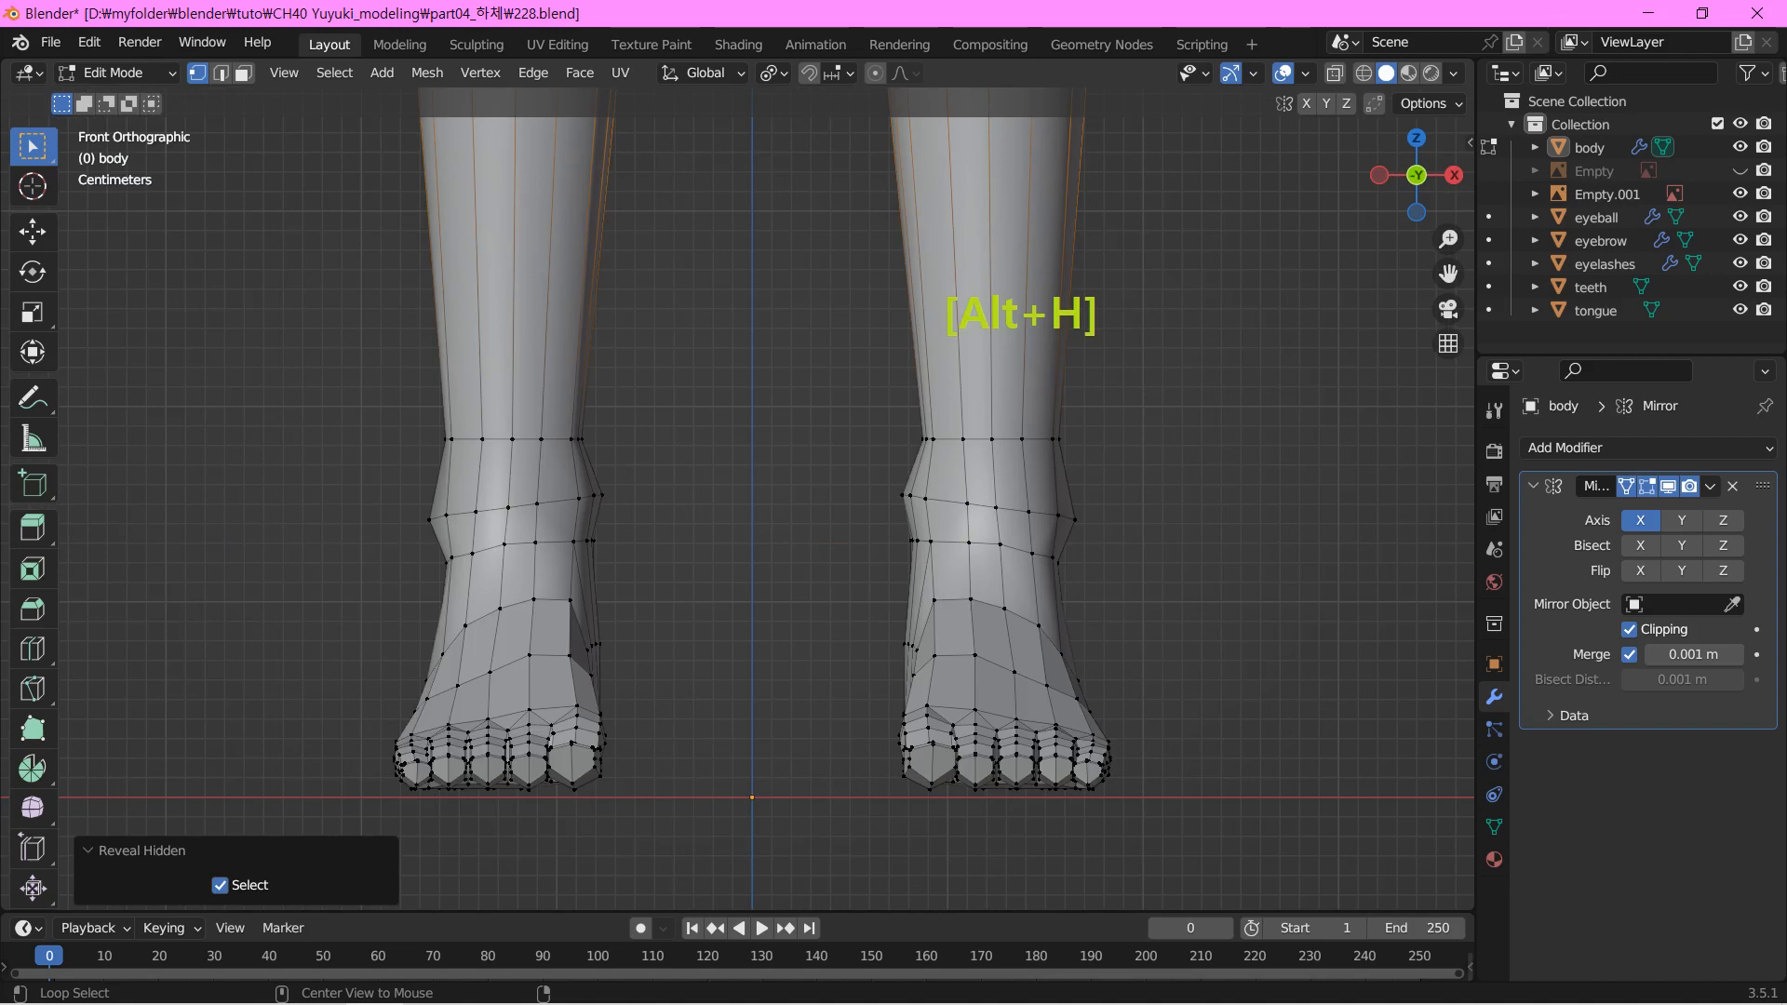